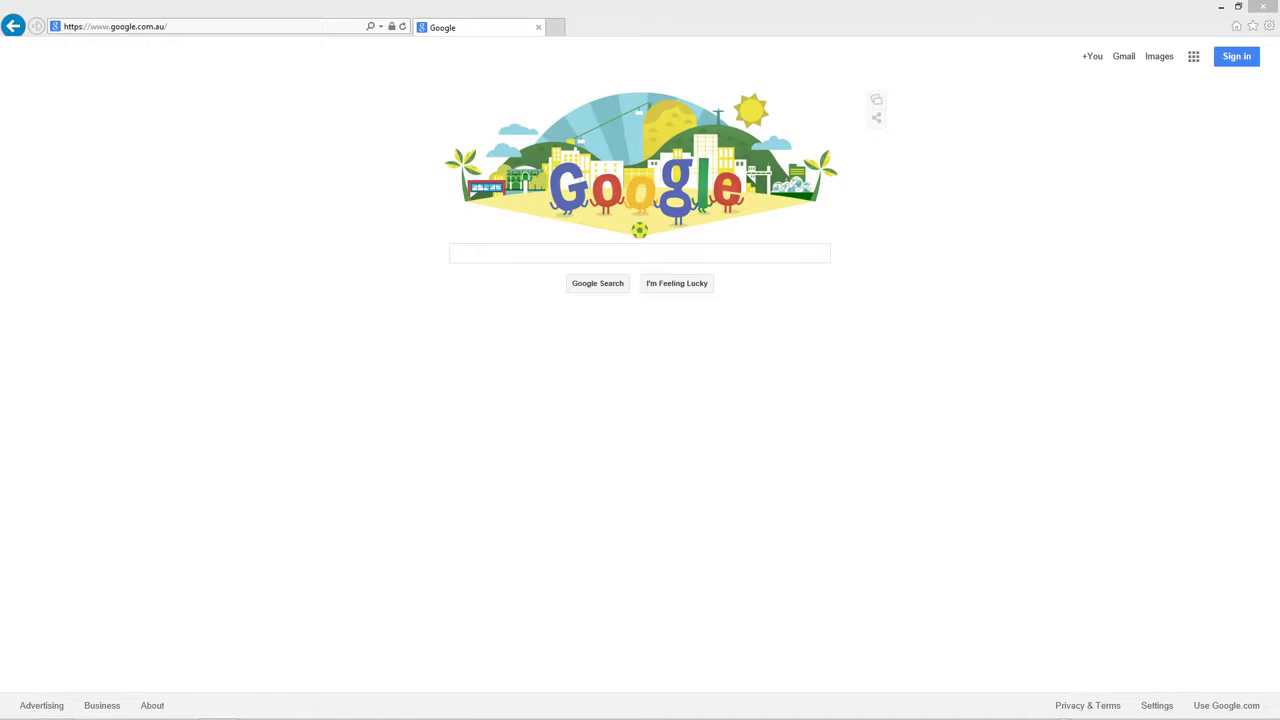
# Search Google for "google earth" and open the Download Google Earth page
pyautogui.click(503, 254)
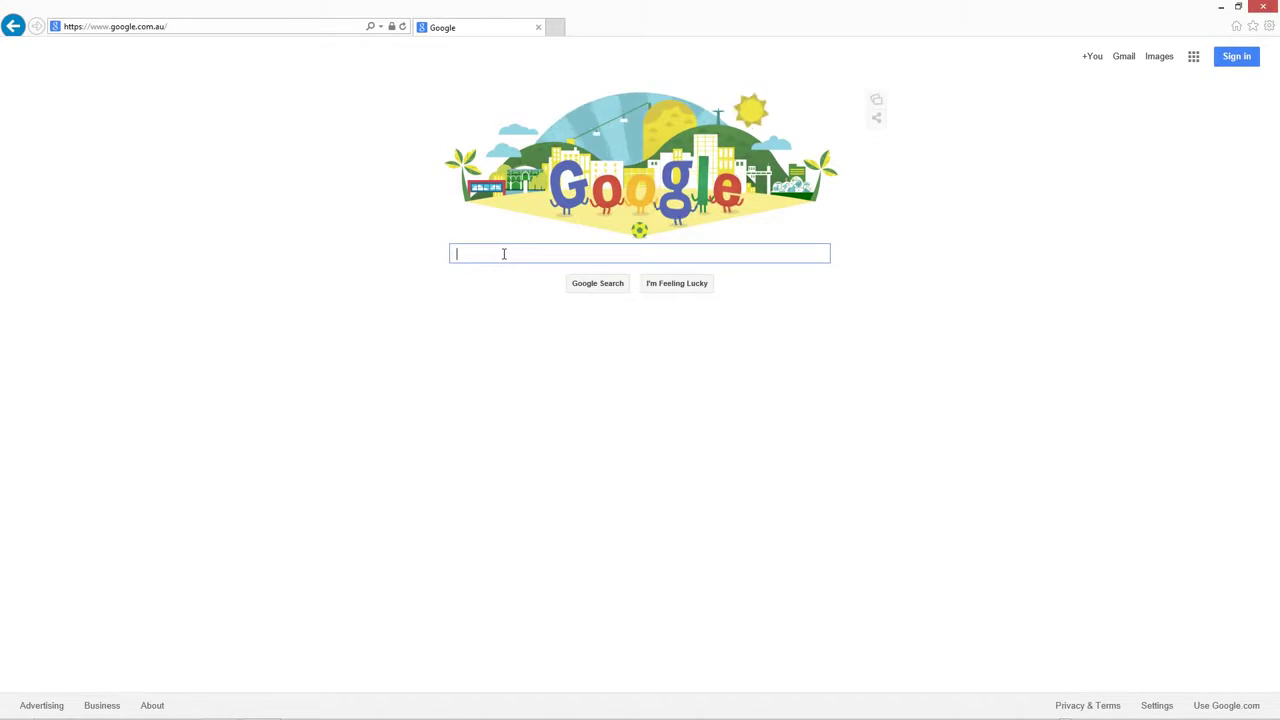
pyautogui.write('gopgle earth')
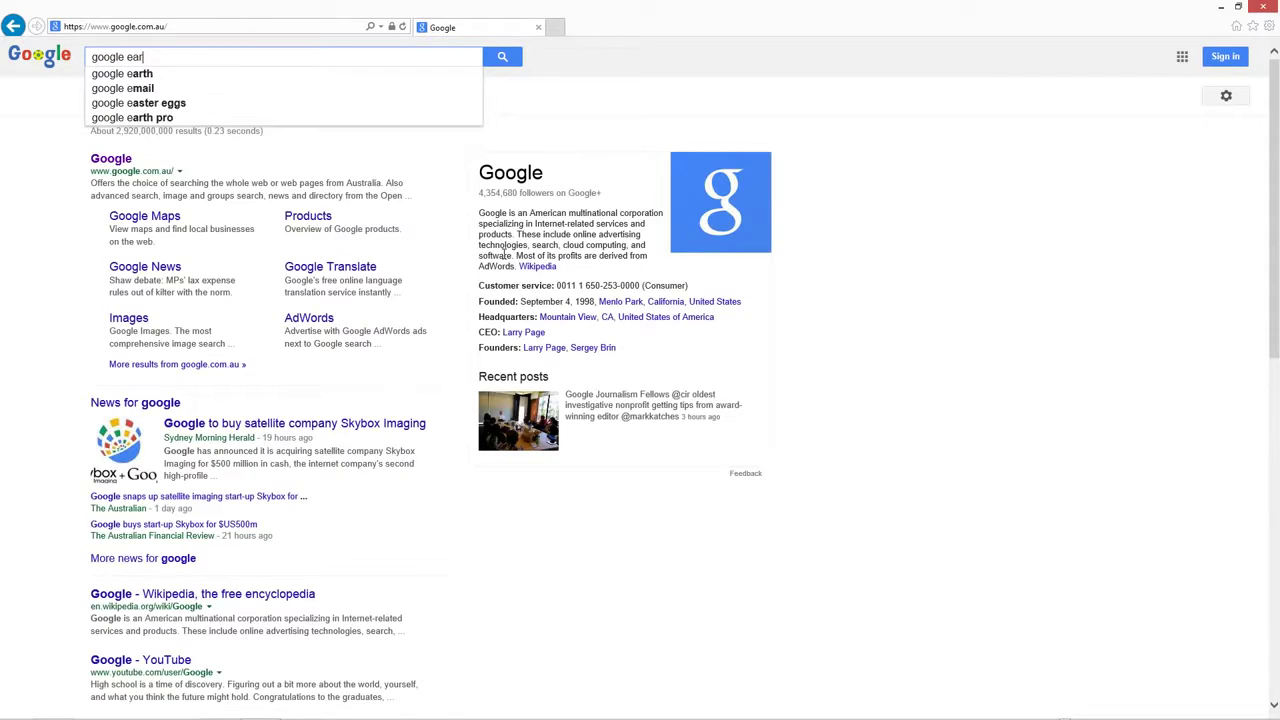
pyautogui.press('Return')
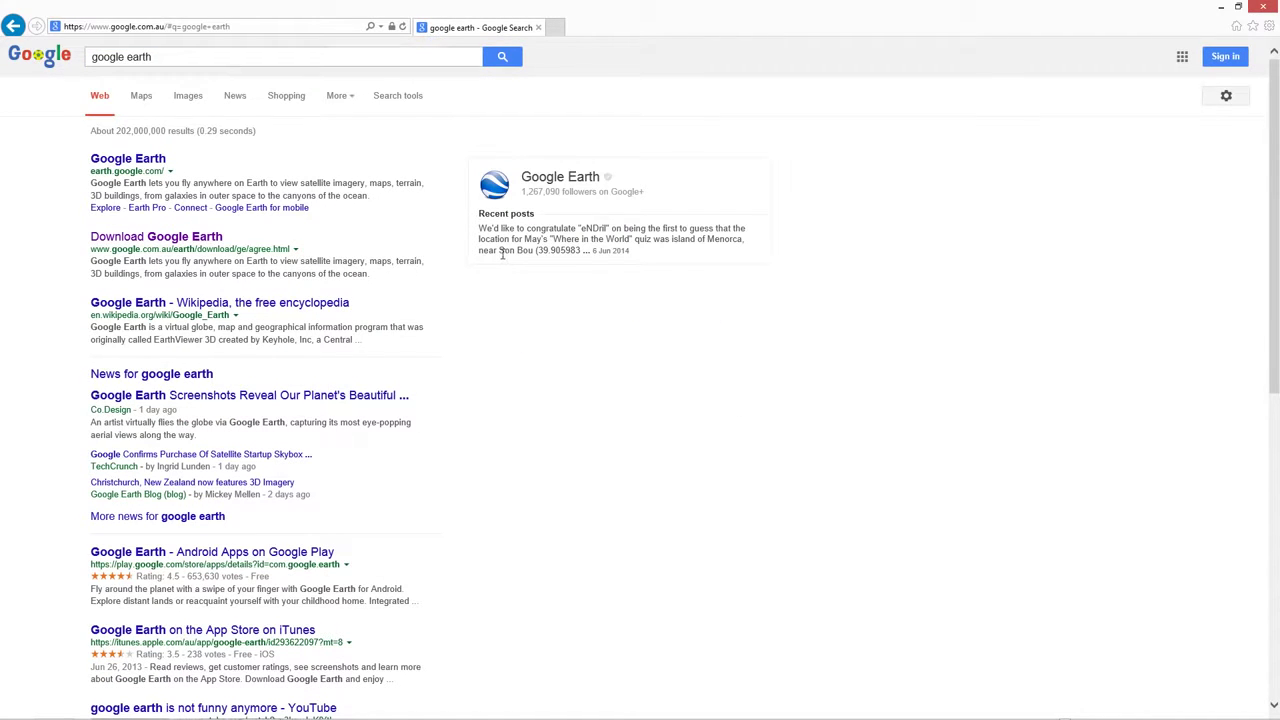
pyautogui.click(167, 240)
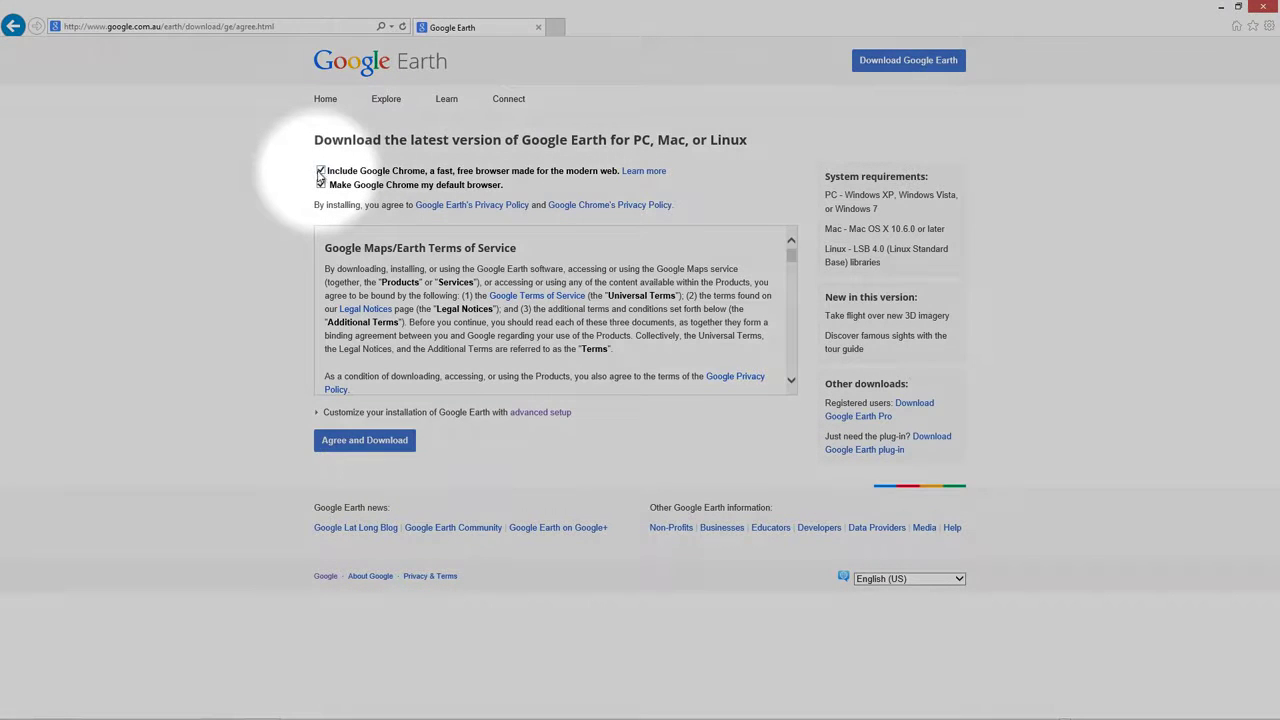
# Exclude Google Chrome from the download, accept the Google Earth terms and run GoogleEarthSetup.exe
pyautogui.click(320, 171)
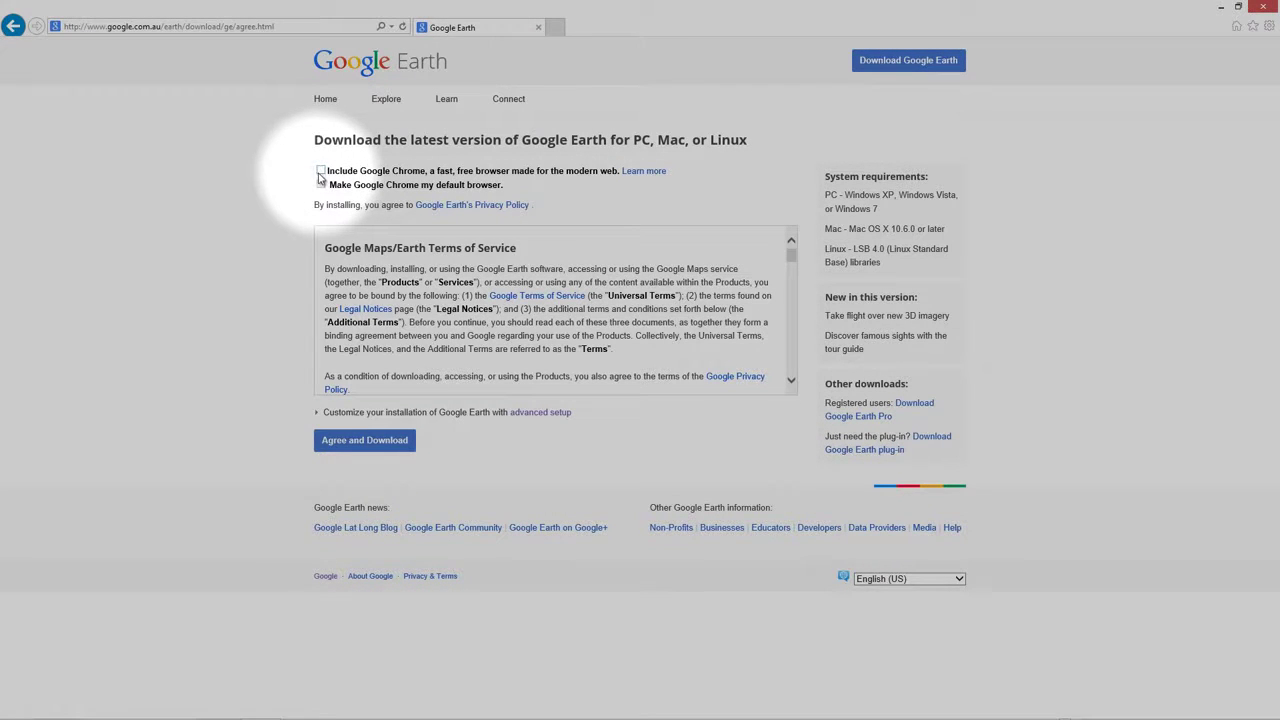
pyautogui.click(352, 450)
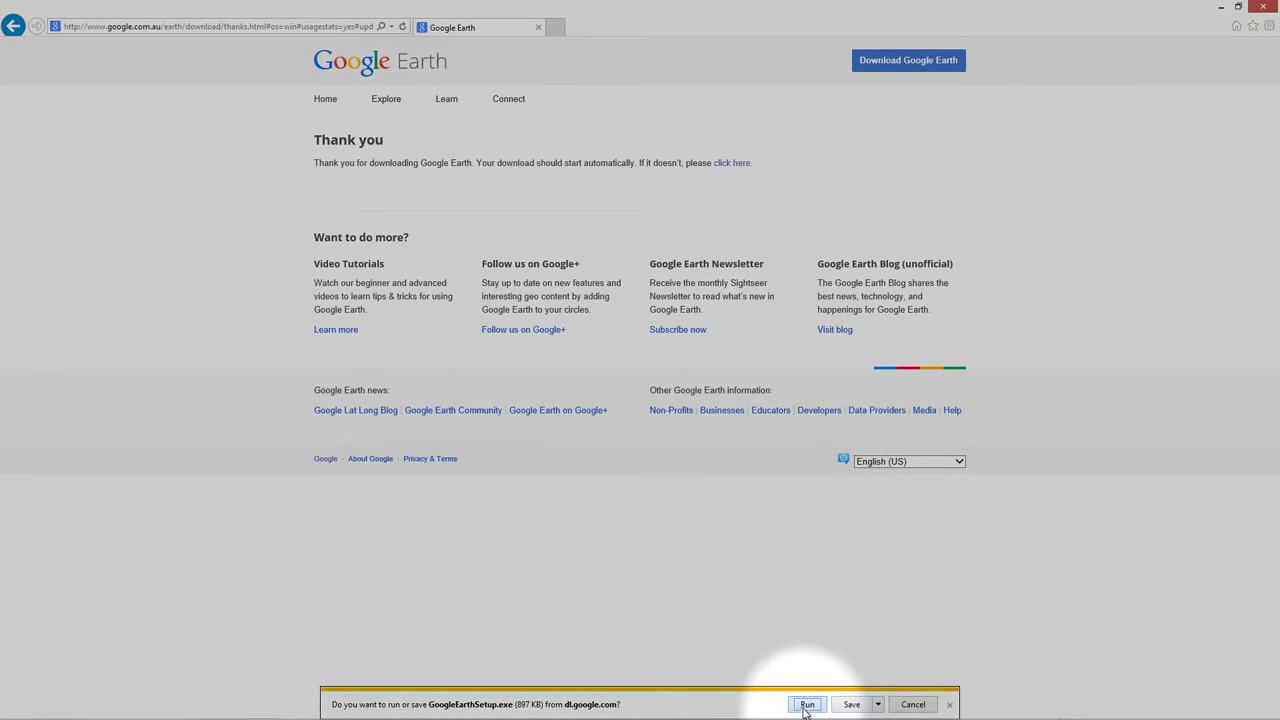
pyautogui.click(807, 704)
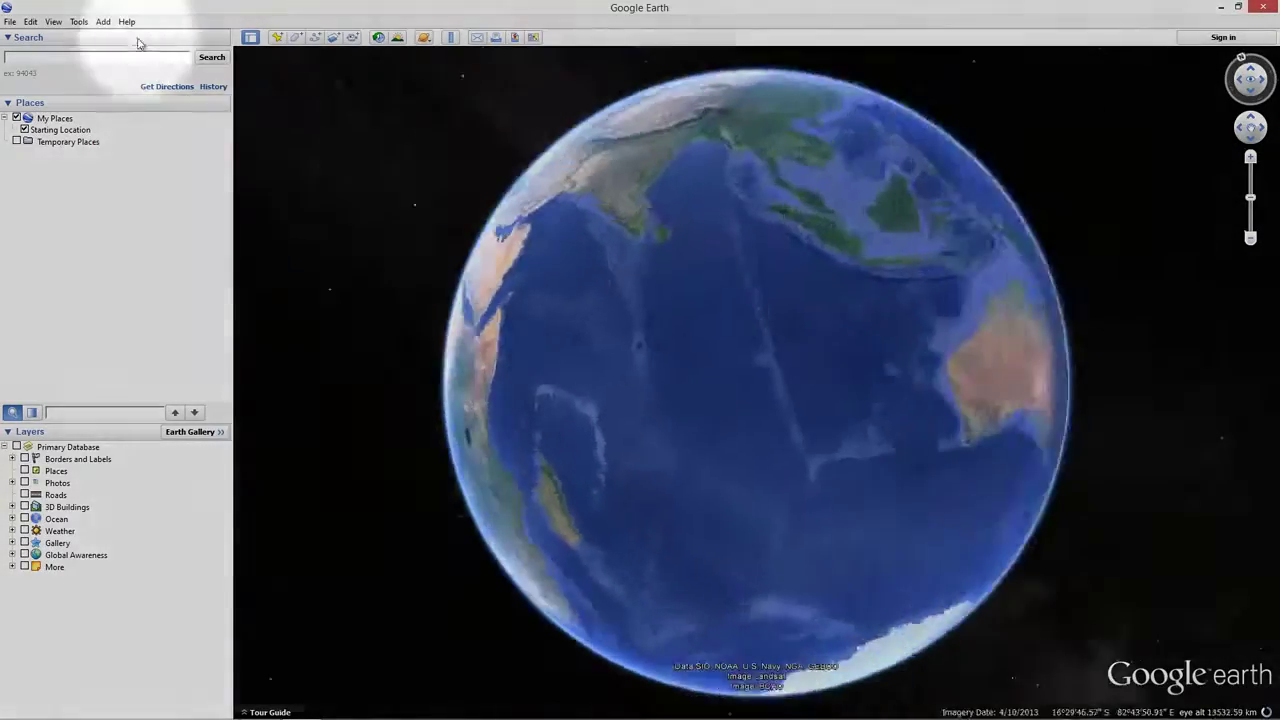
# Check the version information of the installed Google Earth
pyautogui.click(127, 21)
pyautogui.click(160, 181)
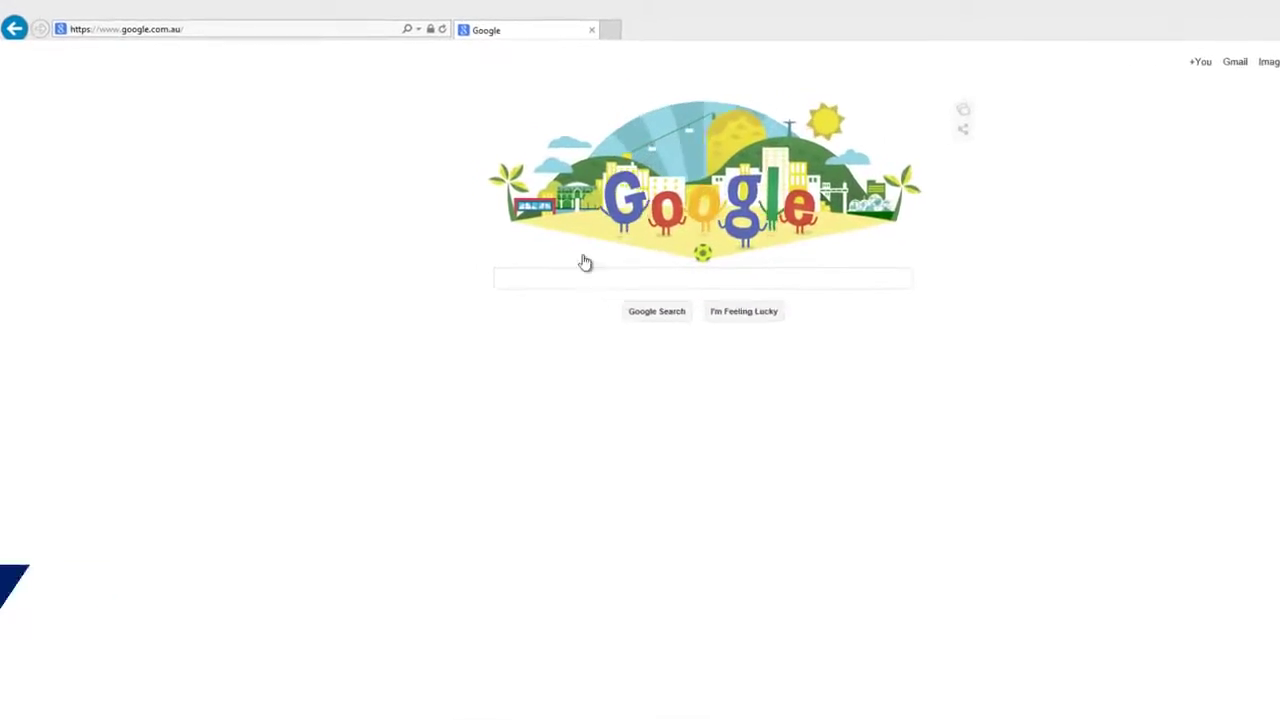
pyautogui.click(81, 30)
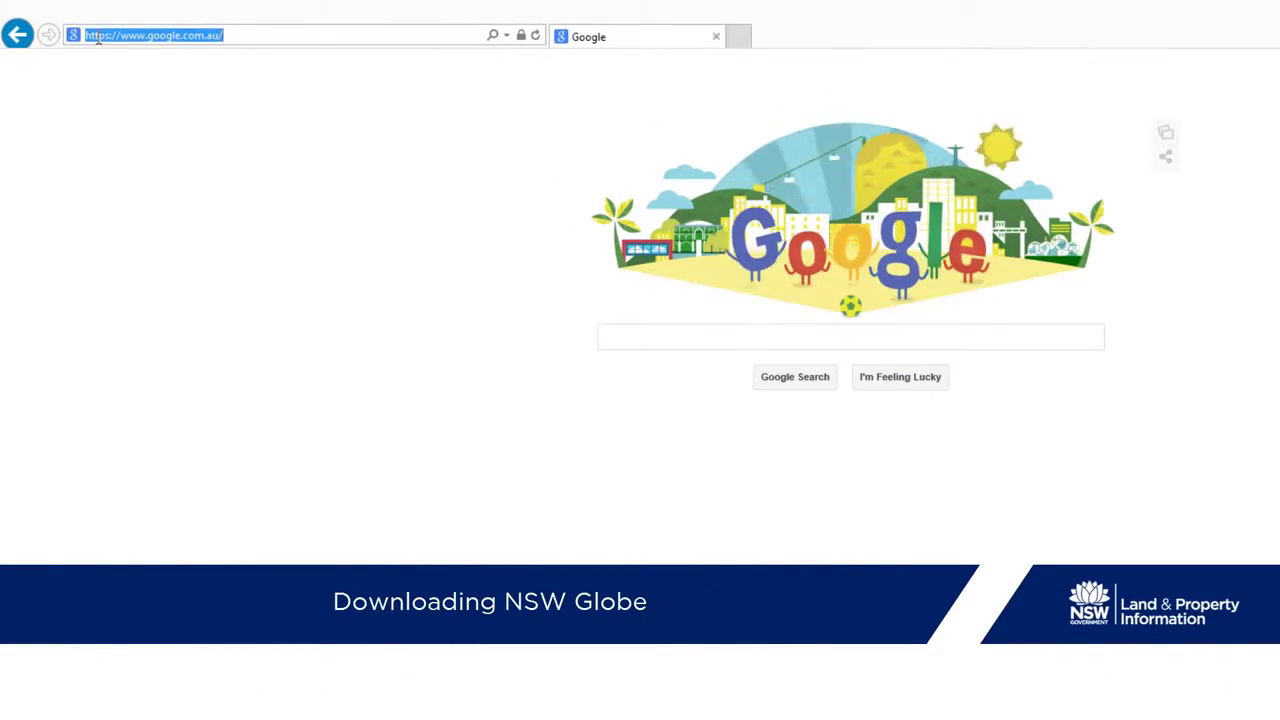
pyautogui.write('http:')
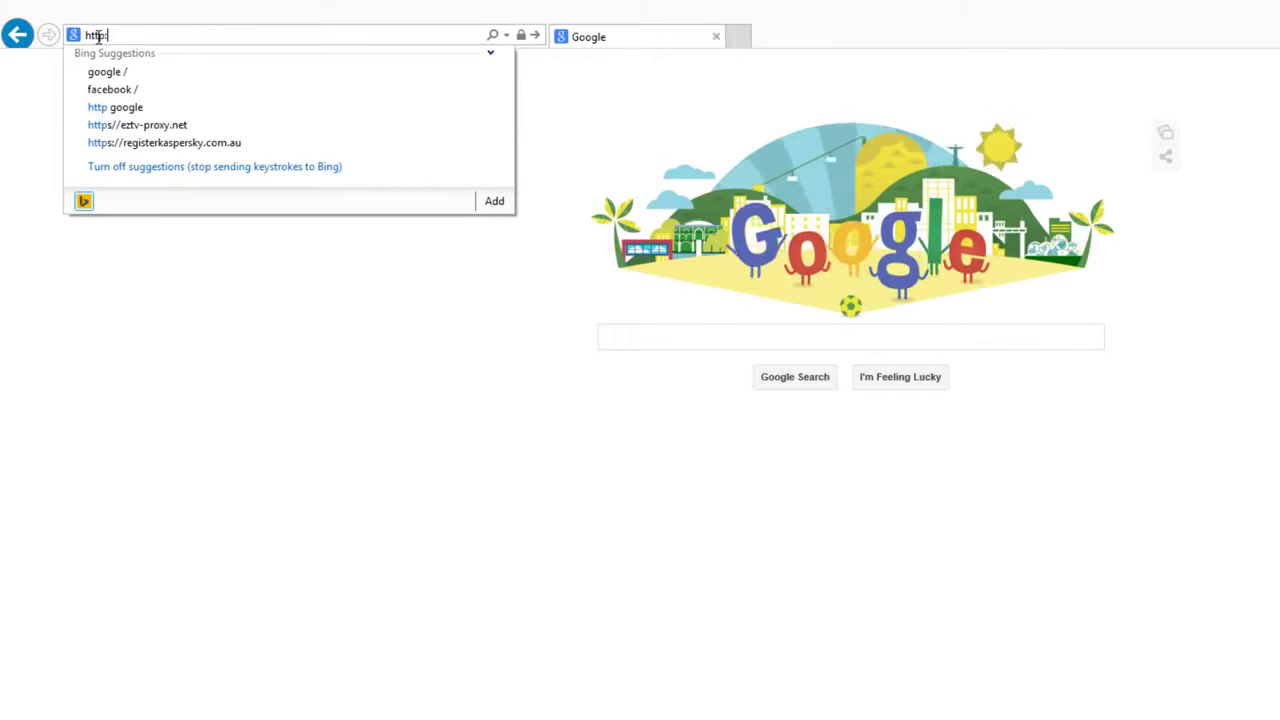
pyautogui.write('//globe.')
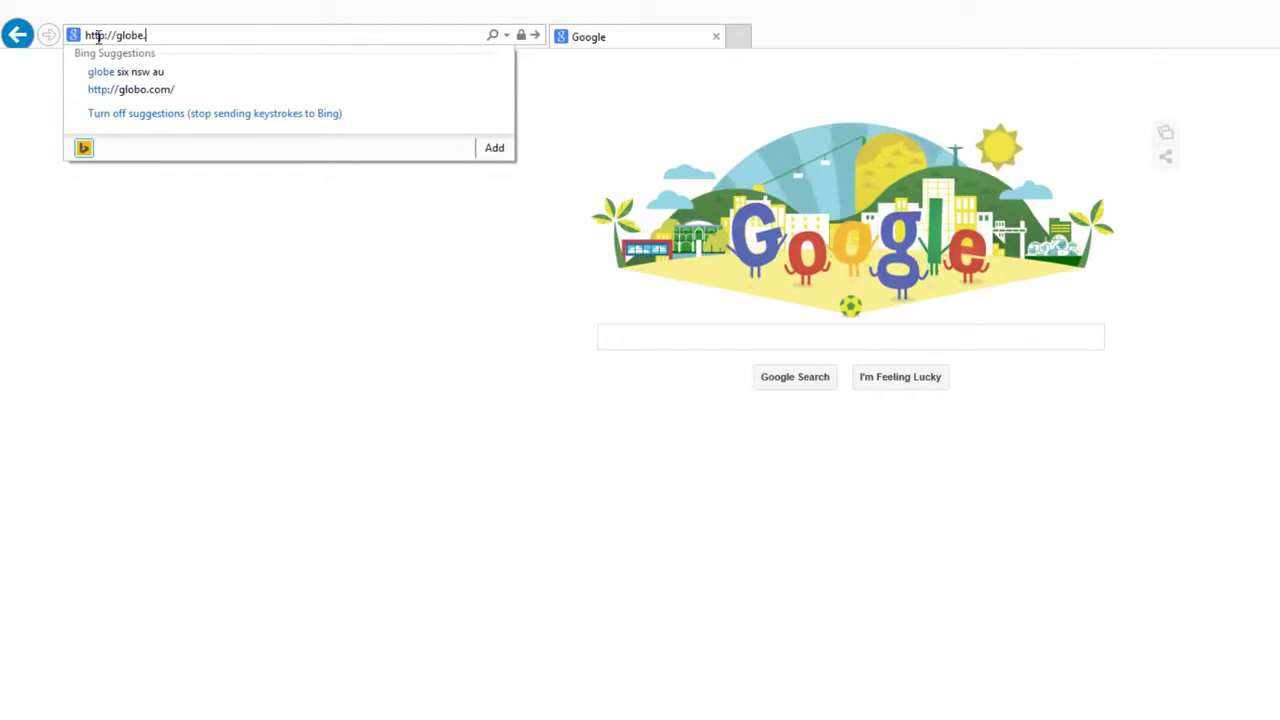
pyautogui.write('six.nsw')
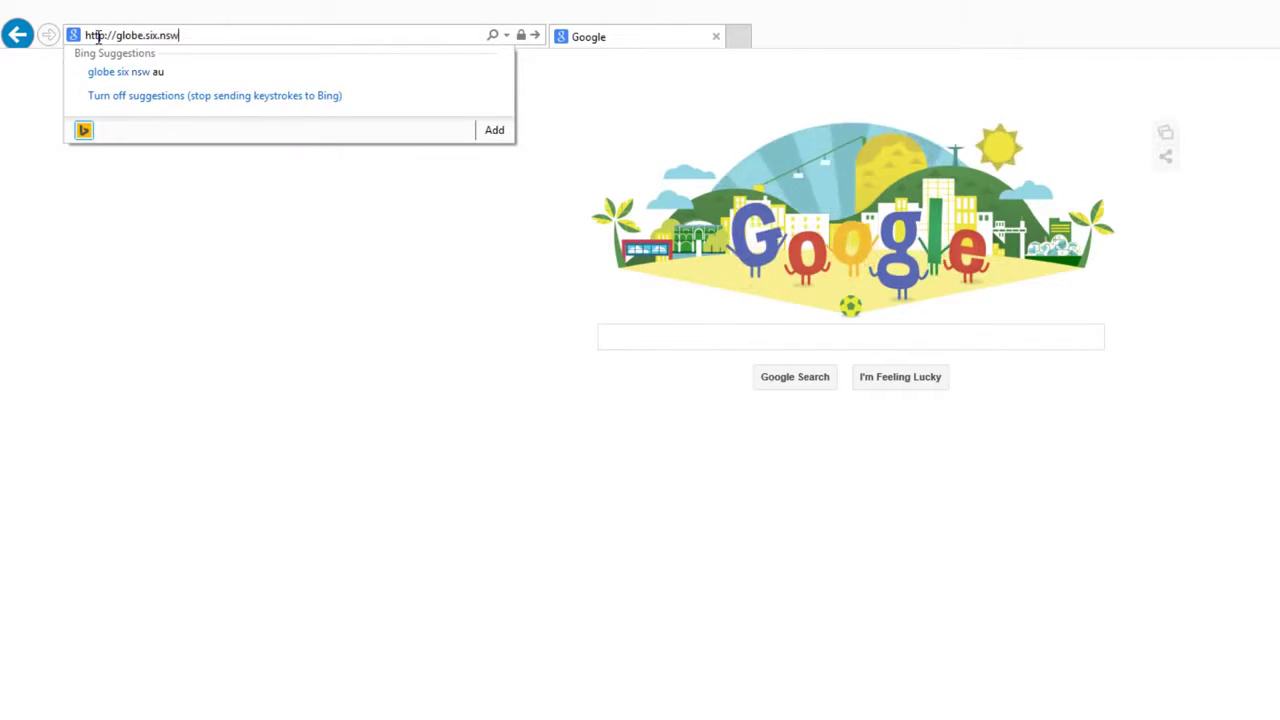
pyautogui.write('.gov.au')
pyautogui.press('Return')
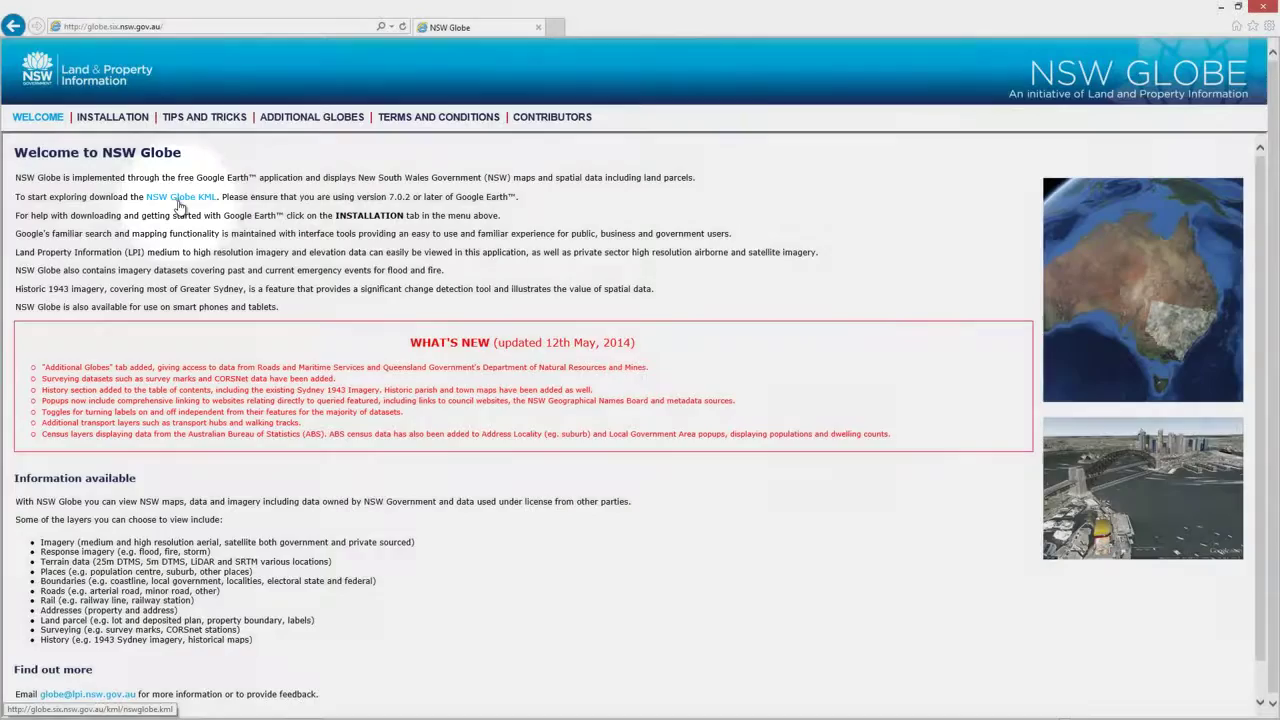
# Download the NSW Globe KML and save it to the desktop as nswglobe.kml
pyautogui.click(177, 199)
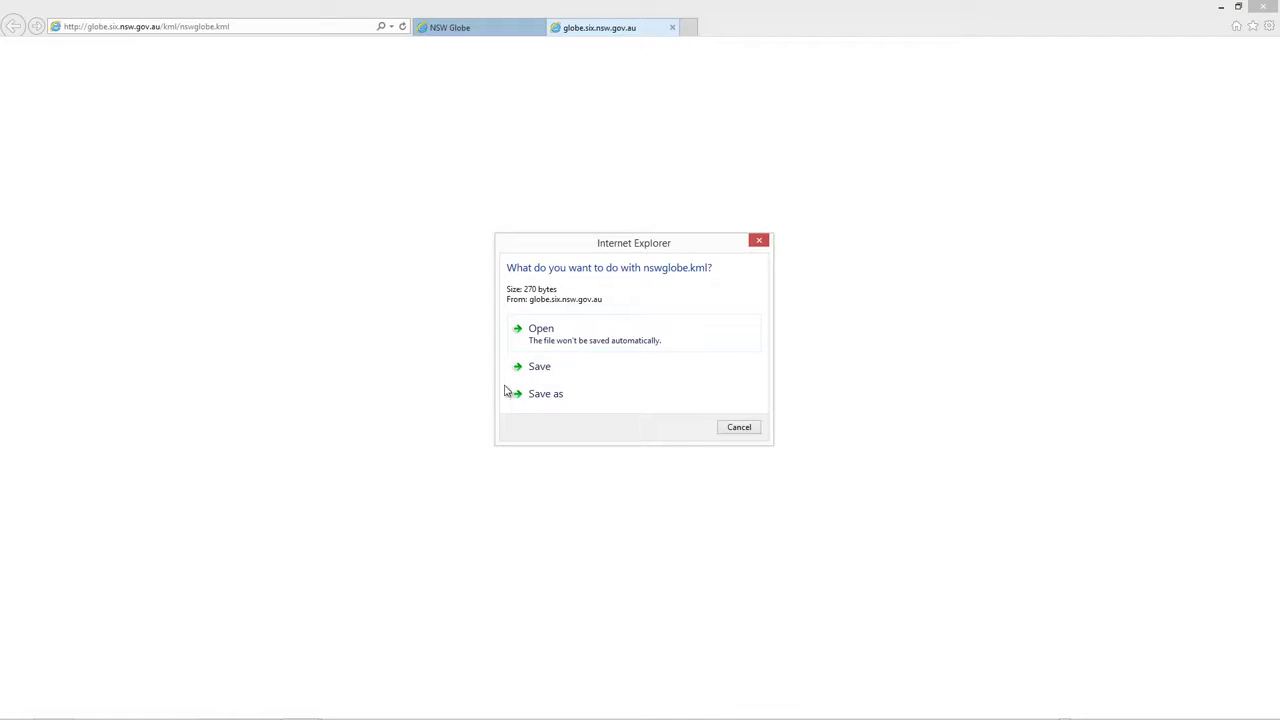
pyautogui.click(542, 405)
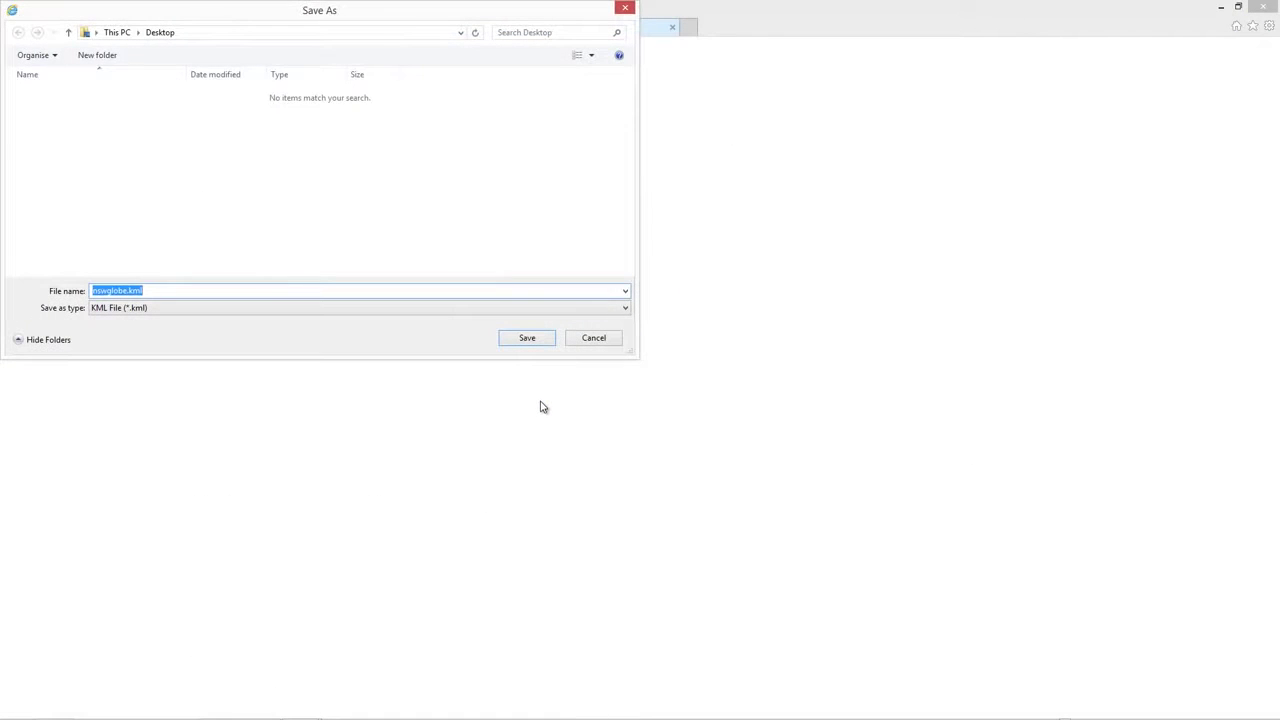
pyautogui.click(533, 344)
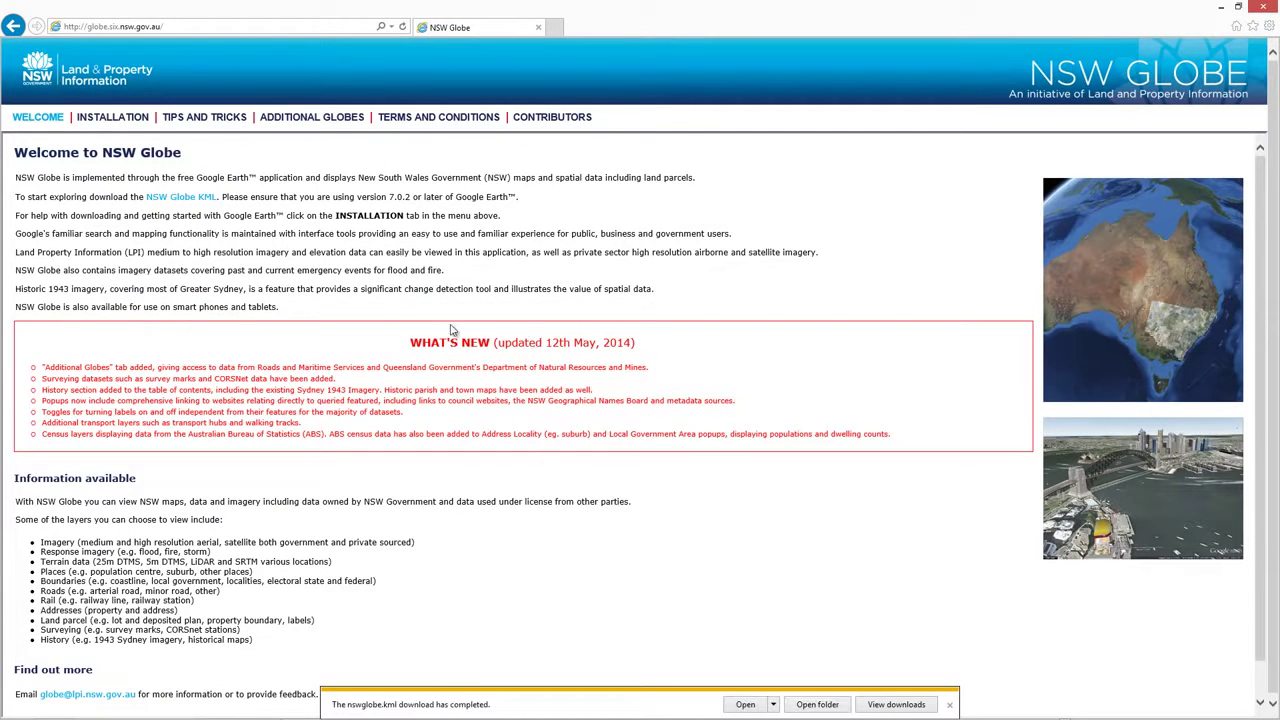
pyautogui.rightClick(175, 199)
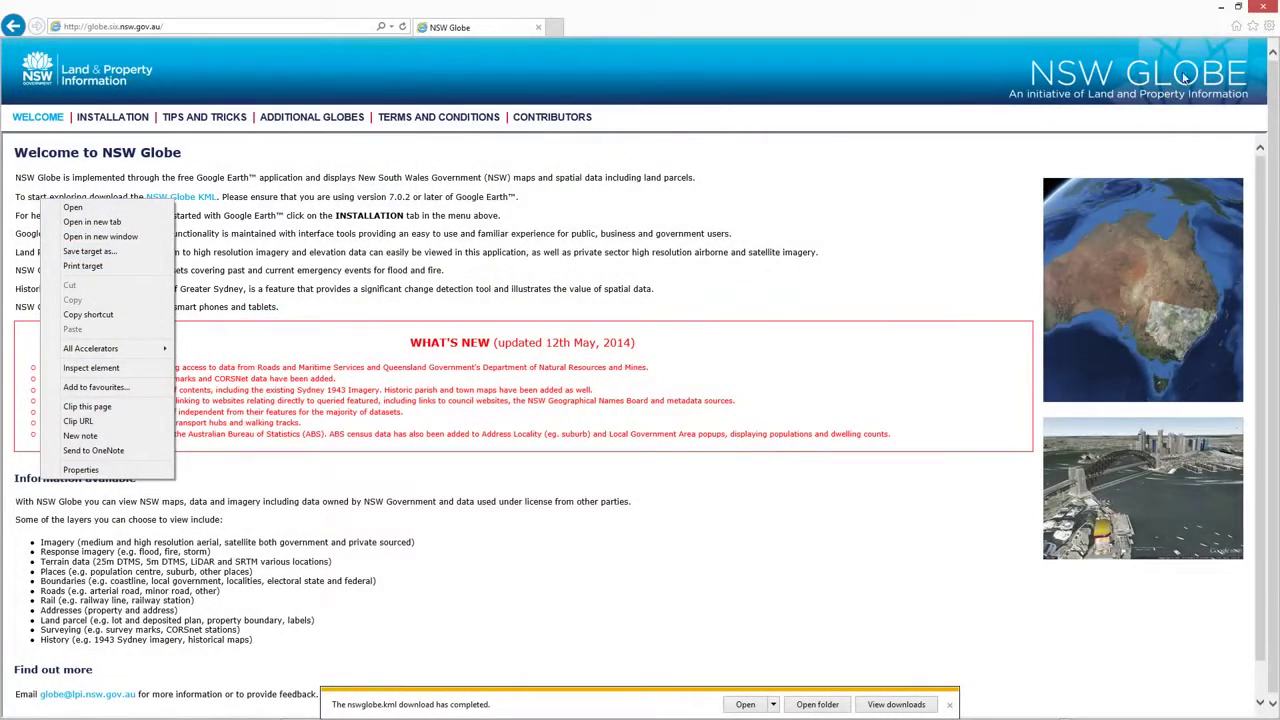
# Minimize the browser and open nswglobe.kml from the desktop in Google Earth
pyautogui.click(1221, 8)
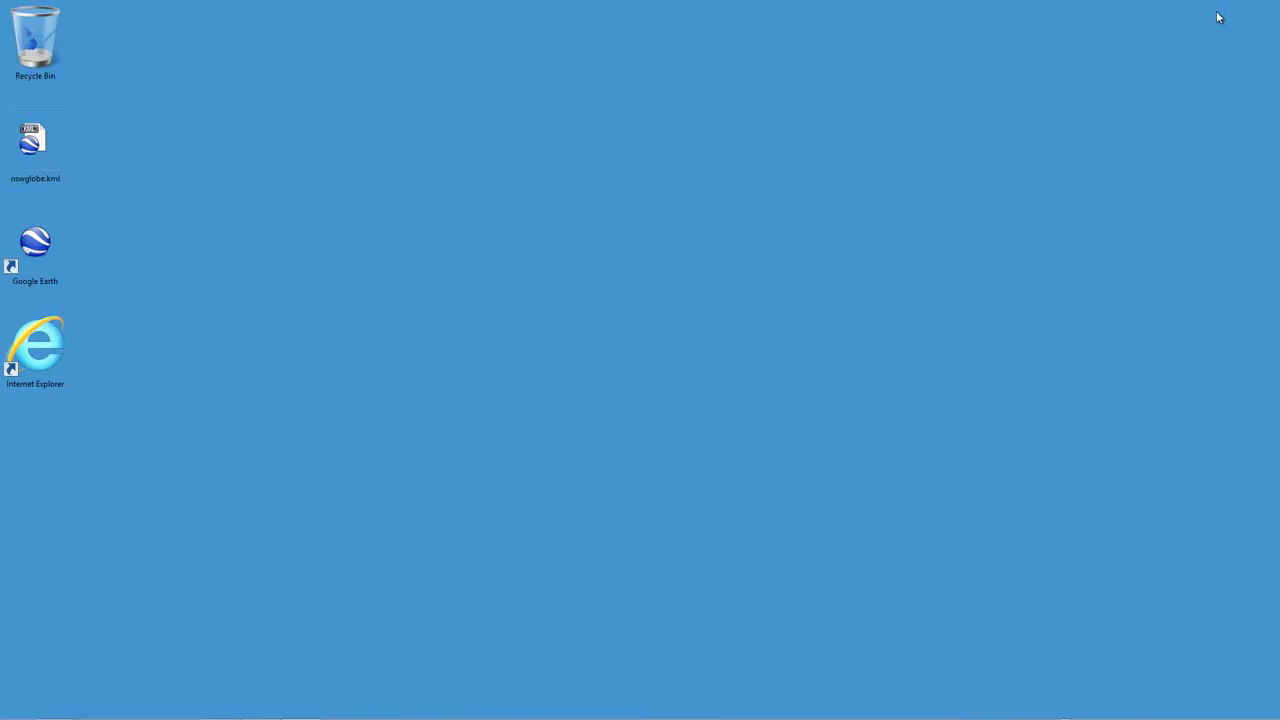
pyautogui.doubleClick(40, 155)
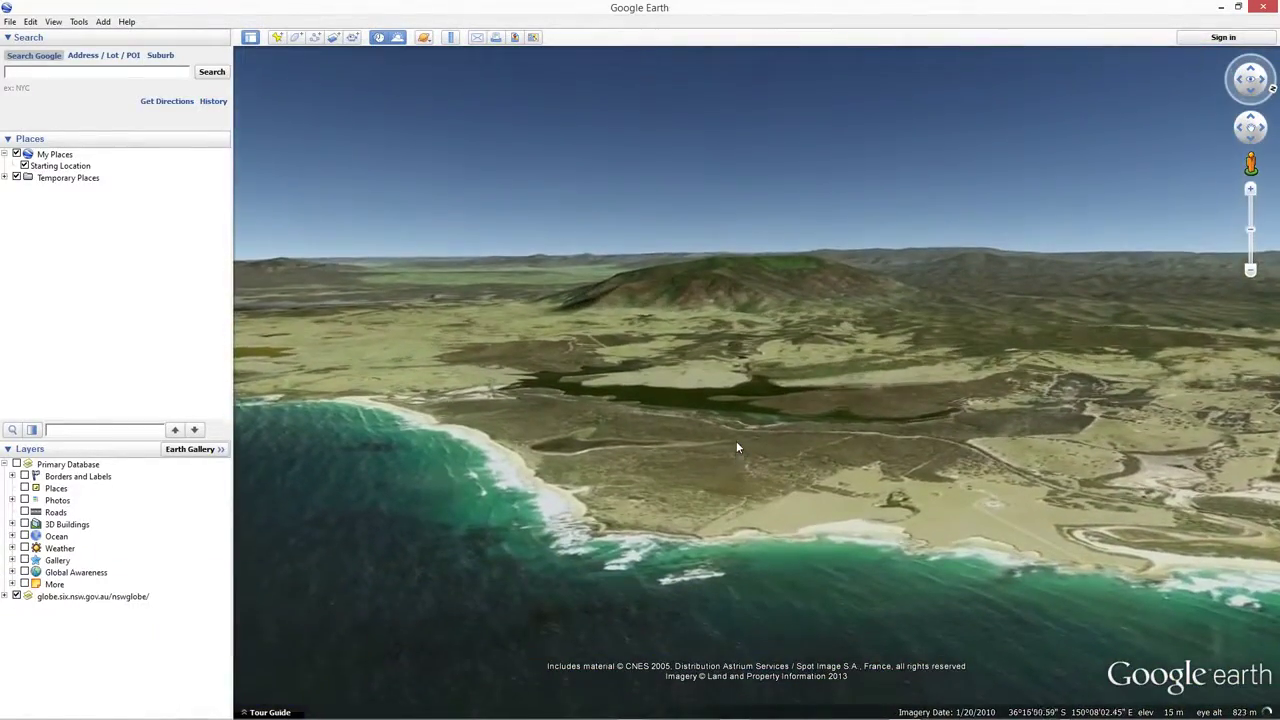
pyautogui.scroll(-2, 736, 446)
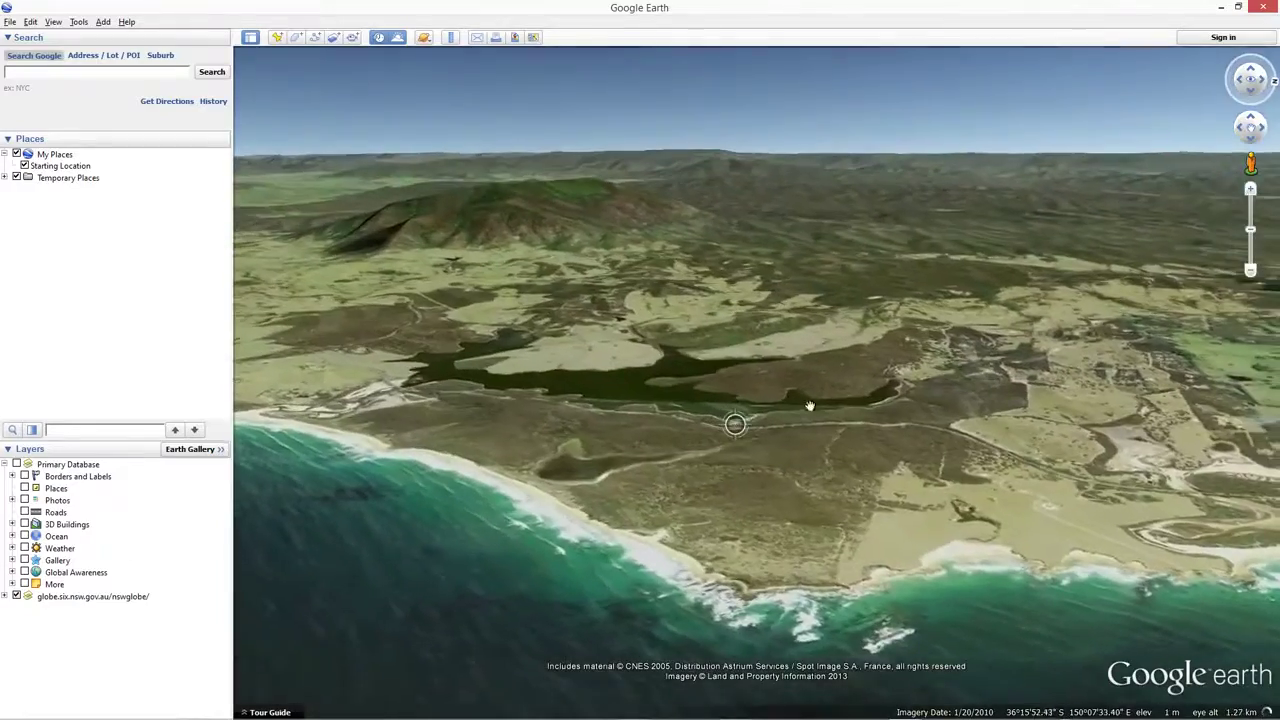
pyautogui.moveTo(810, 406); pyautogui.dragTo(825, 468)
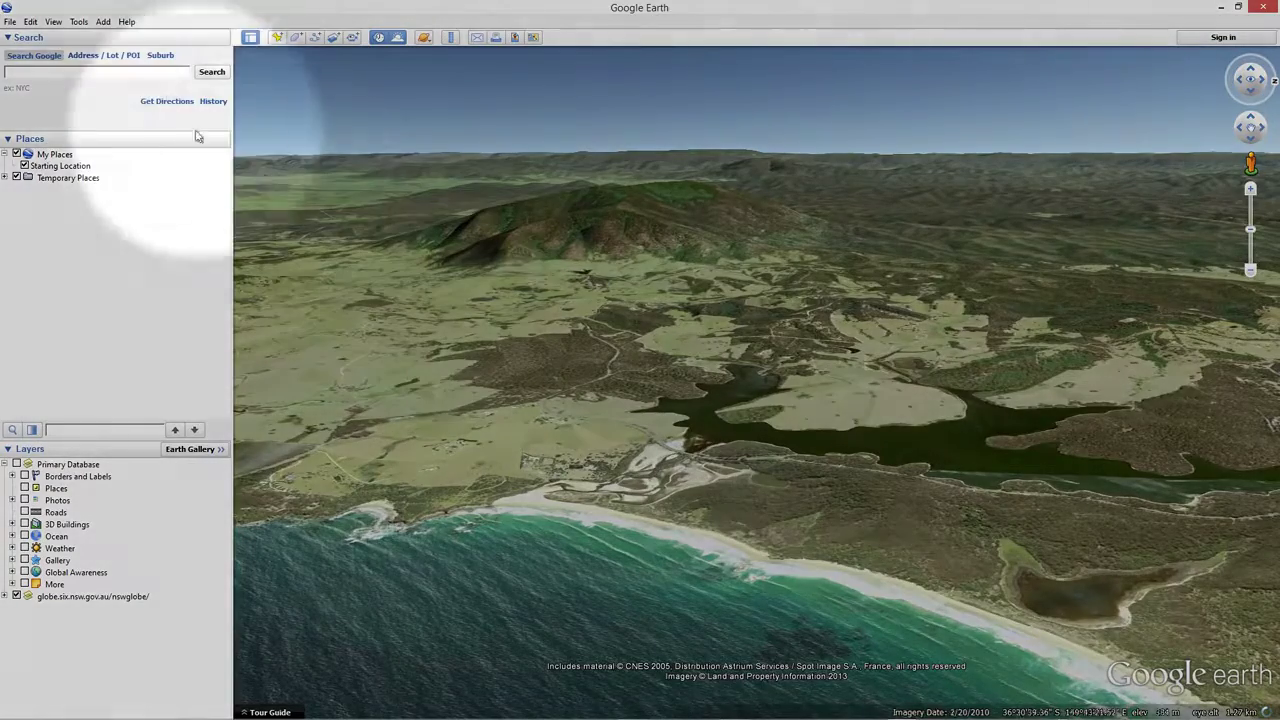
# Turn off the Atmosphere, Sun, Historical Imagery and Water Surface display options for the globe view
pyautogui.click(53, 21)
pyautogui.click(76, 201)
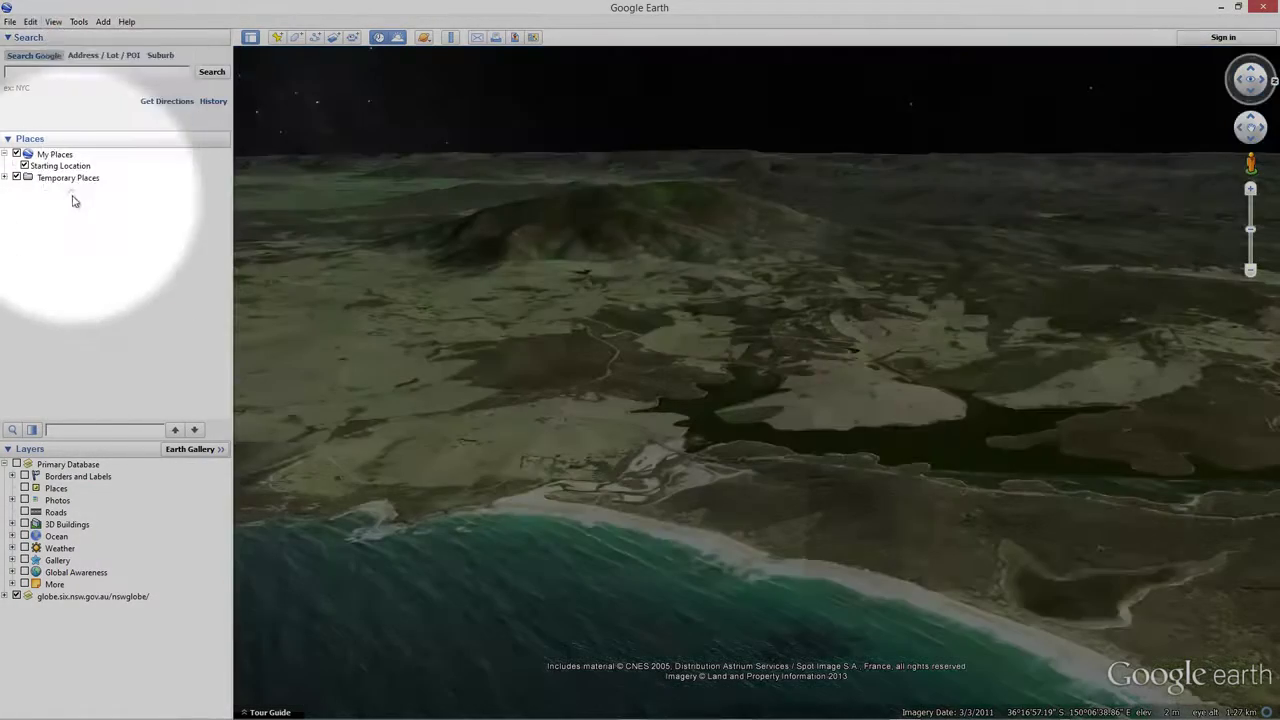
pyautogui.click(53, 21)
pyautogui.click(76, 216)
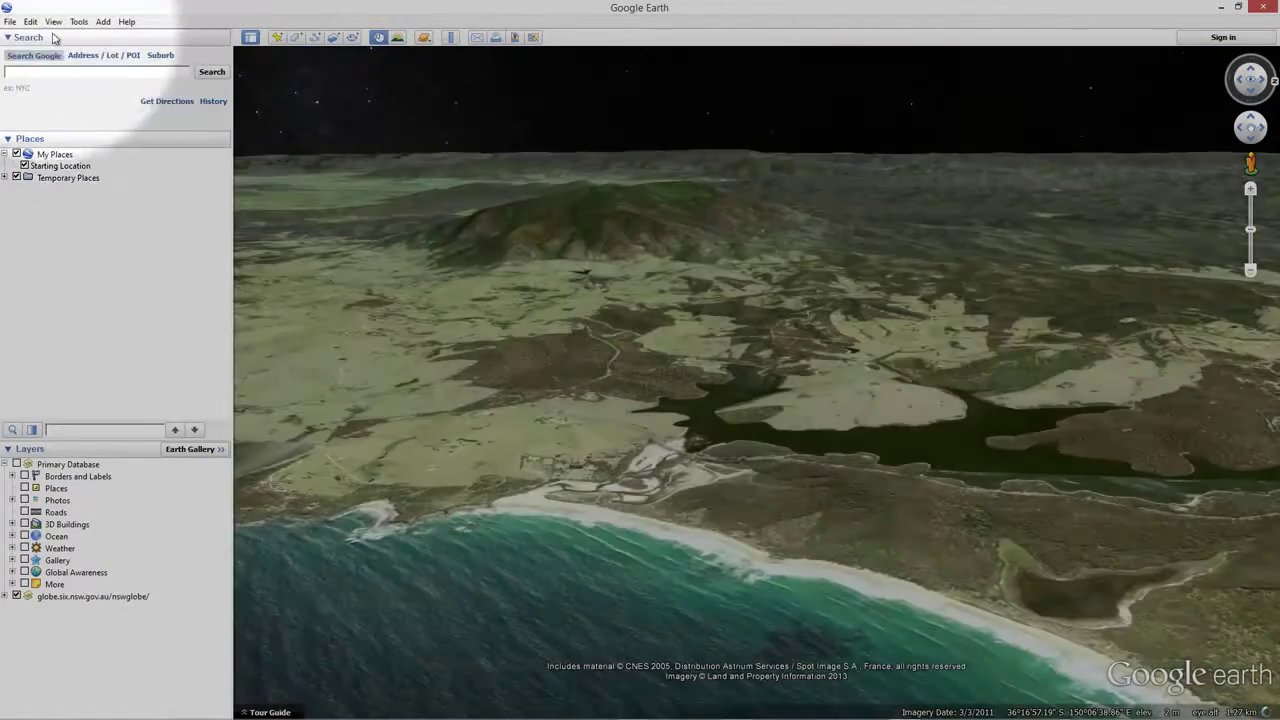
pyautogui.click(53, 21)
pyautogui.click(77, 228)
pyautogui.click(53, 21)
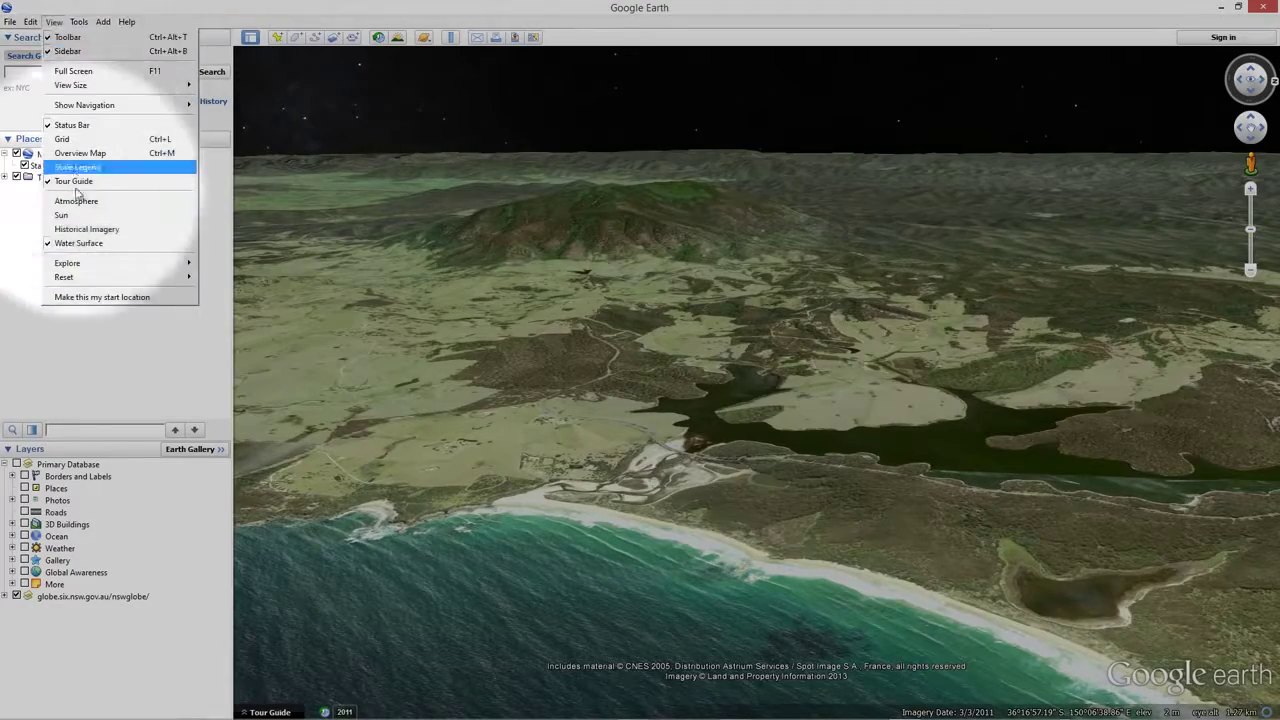
pyautogui.click(70, 166)
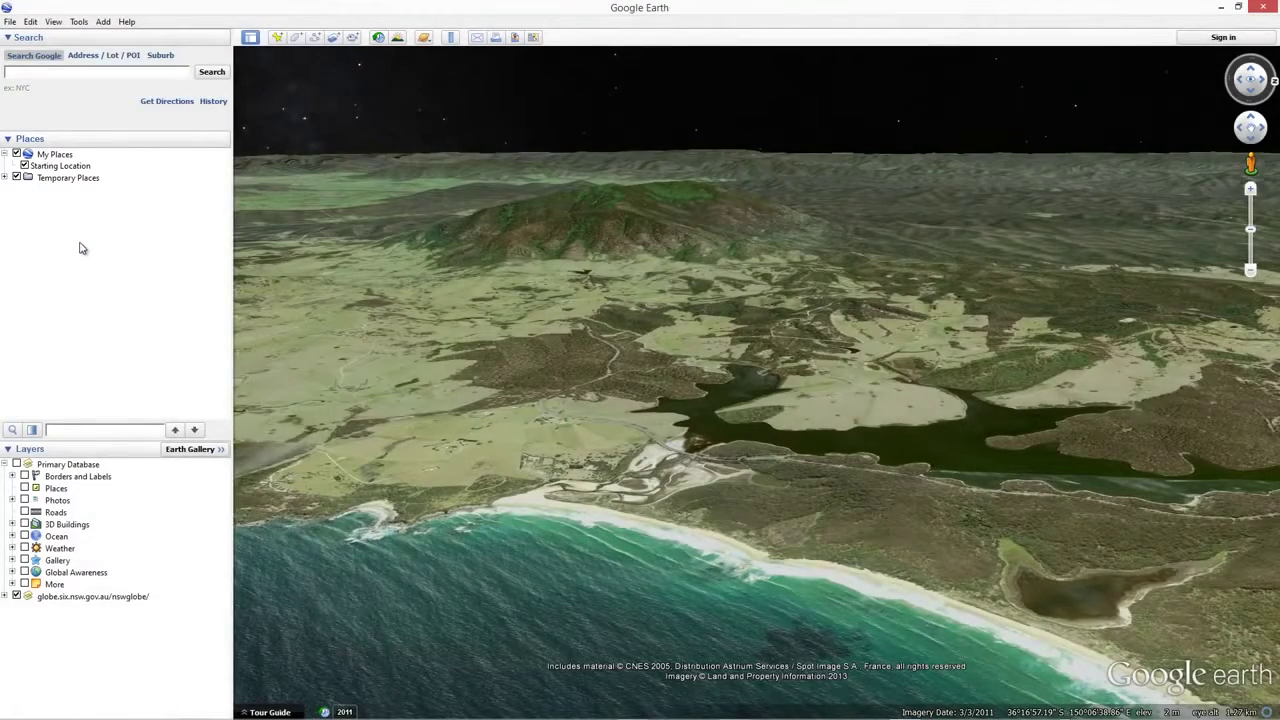
# Turn the Atmosphere and Sun display options back on
pyautogui.click(53, 21)
pyautogui.click(76, 201)
pyautogui.click(53, 21)
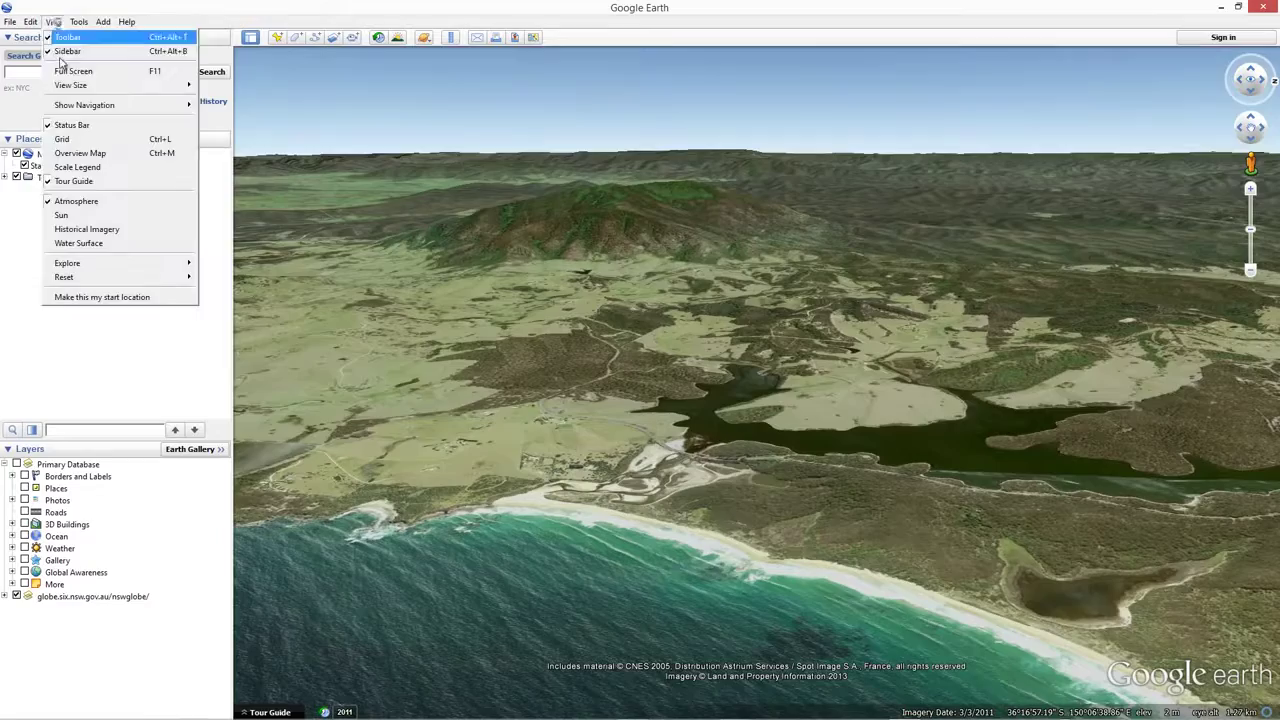
pyautogui.click(82, 219)
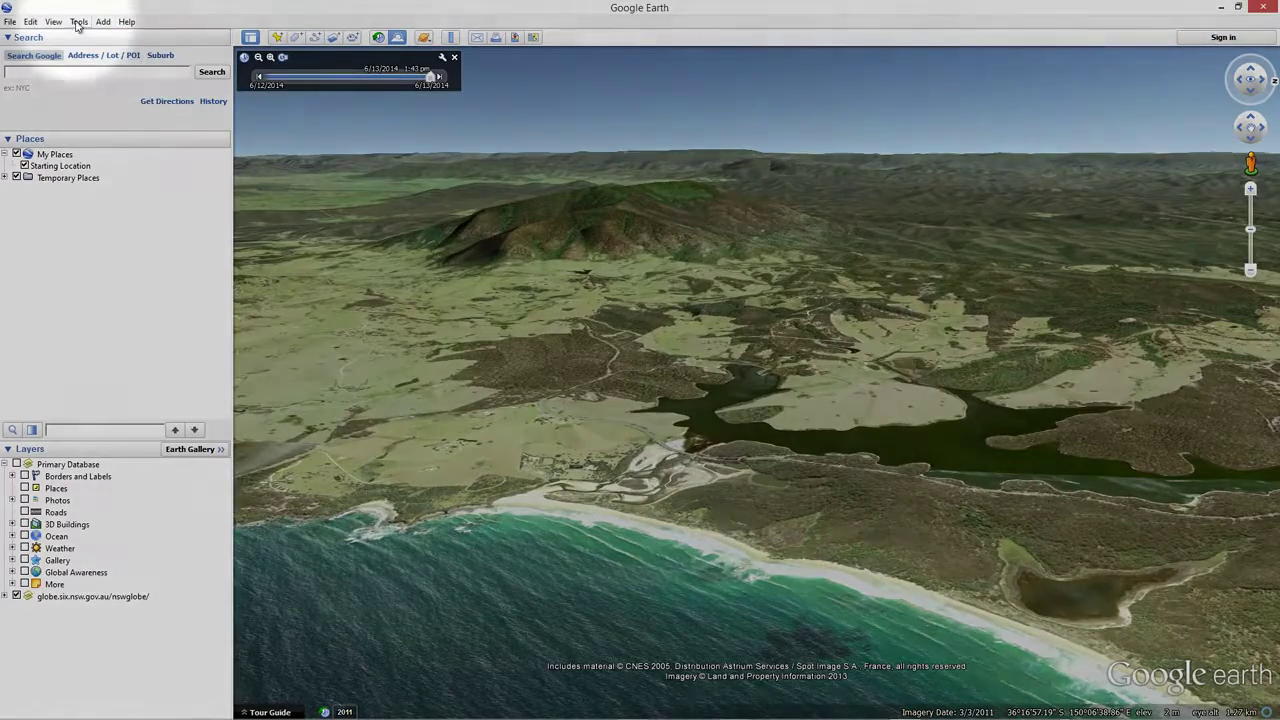
# In the Google Earth navigation options, choose "Do not automatically tilt while zooming"
pyautogui.click(78, 21)
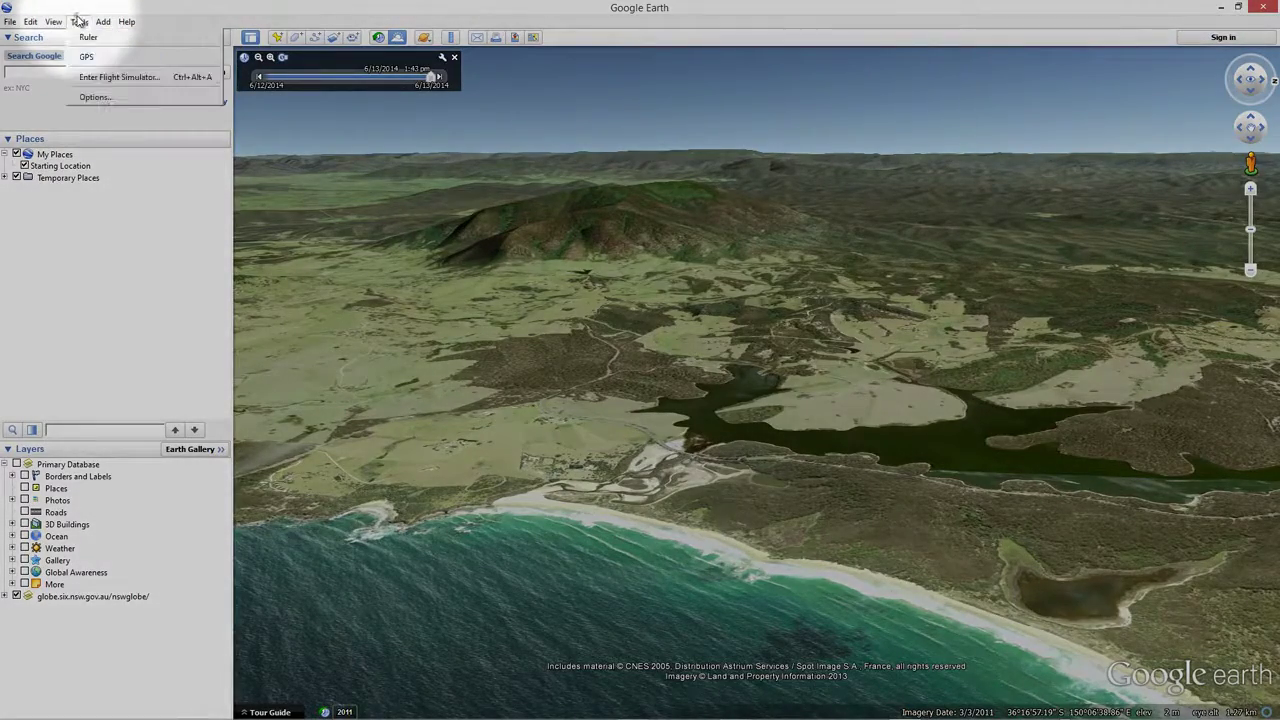
pyautogui.click(95, 99)
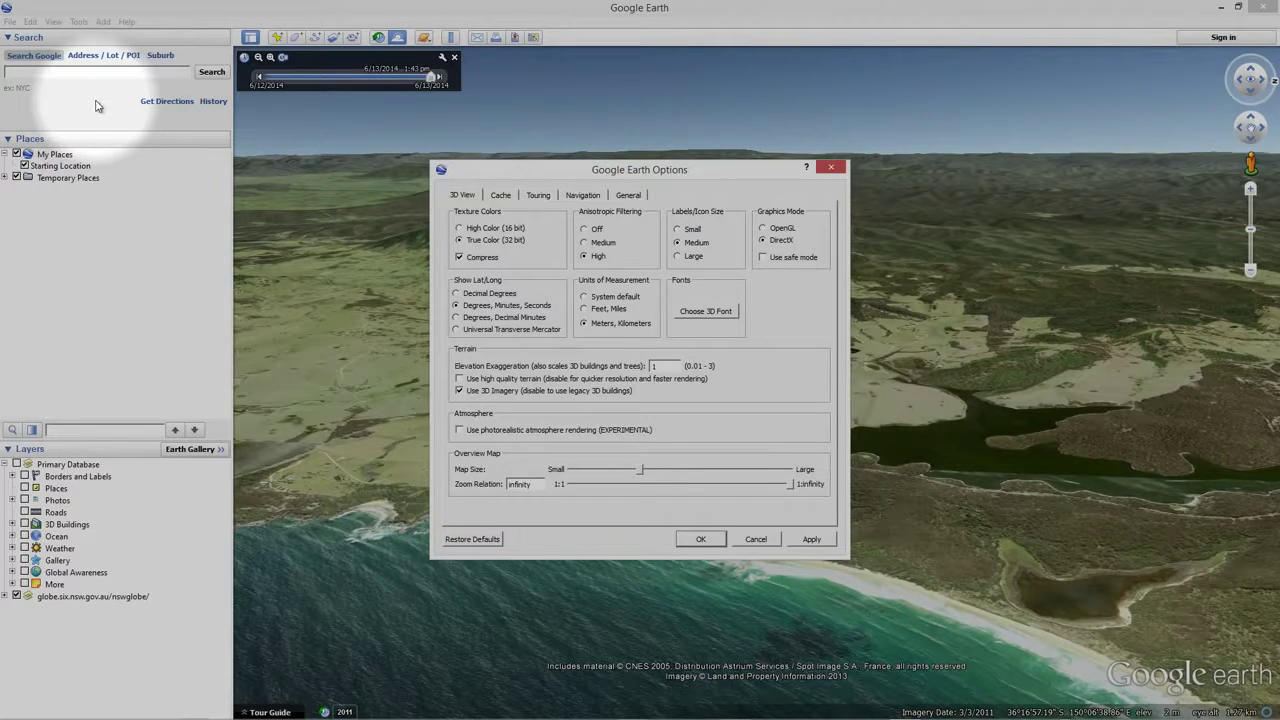
pyautogui.click(584, 196)
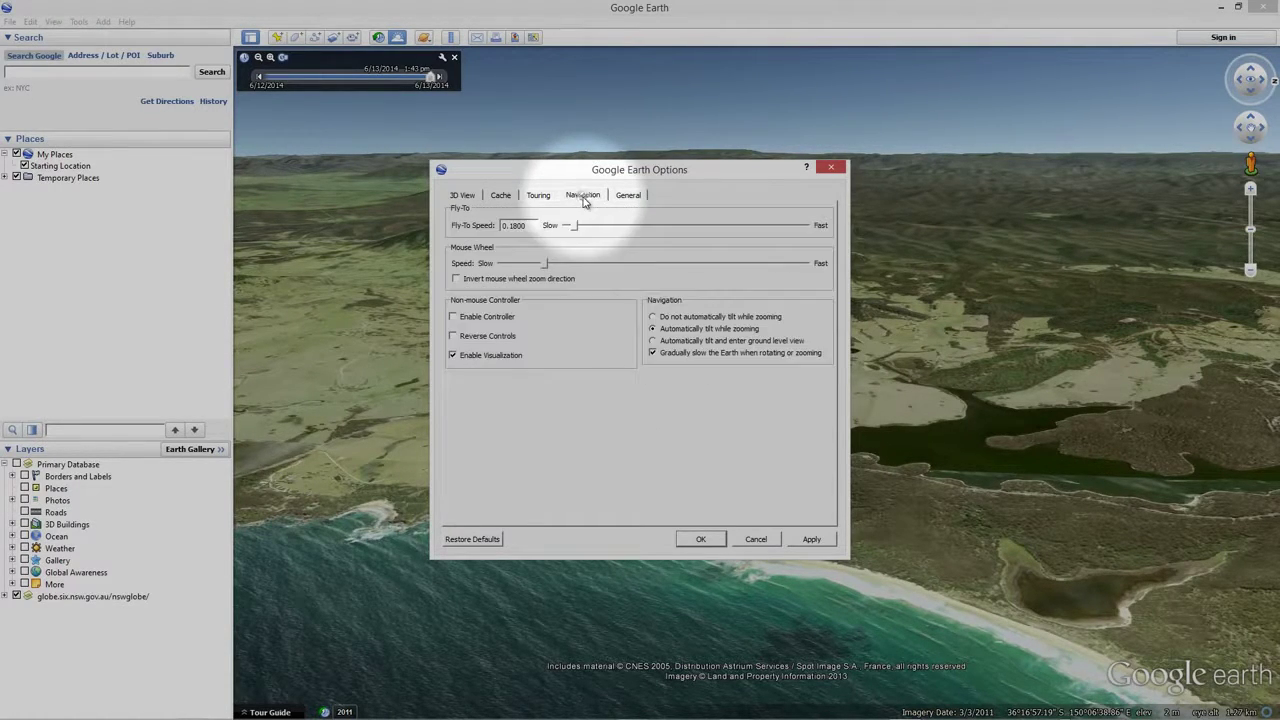
pyautogui.click(652, 317)
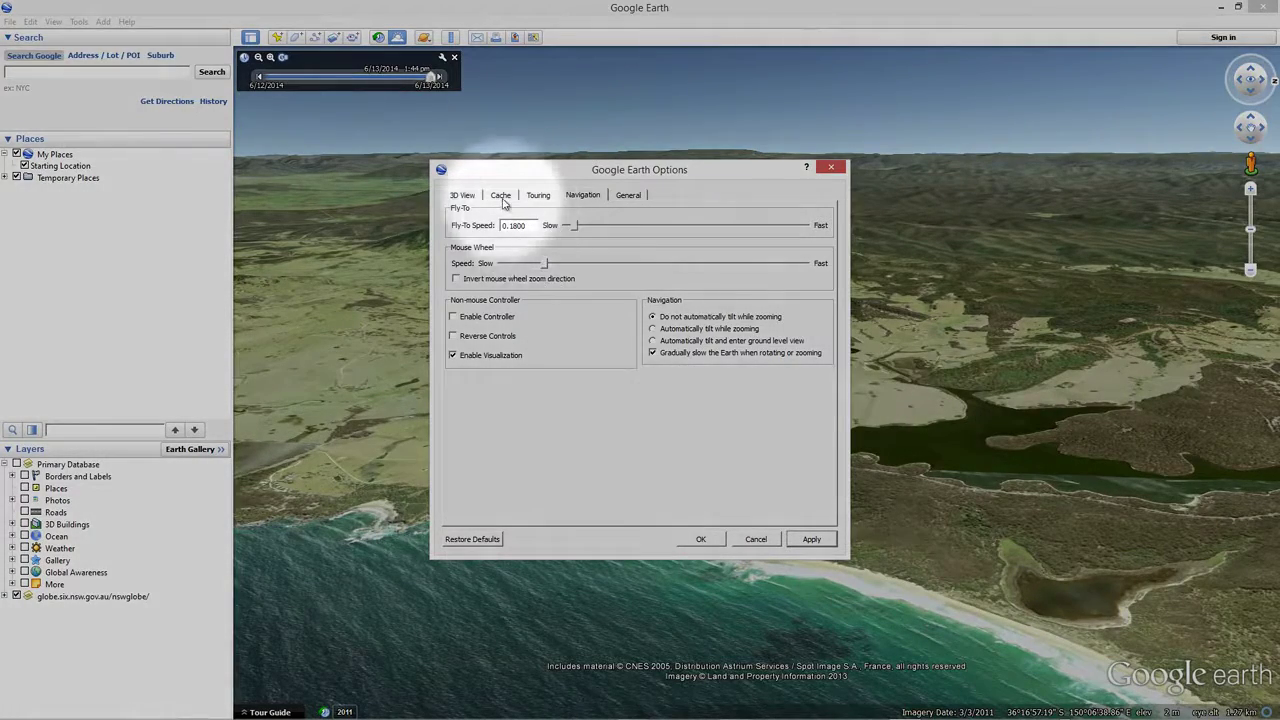
# Clear both the memory cache and the disk cache in the Google Earth options
pyautogui.click(503, 199)
pyautogui.click(609, 323)
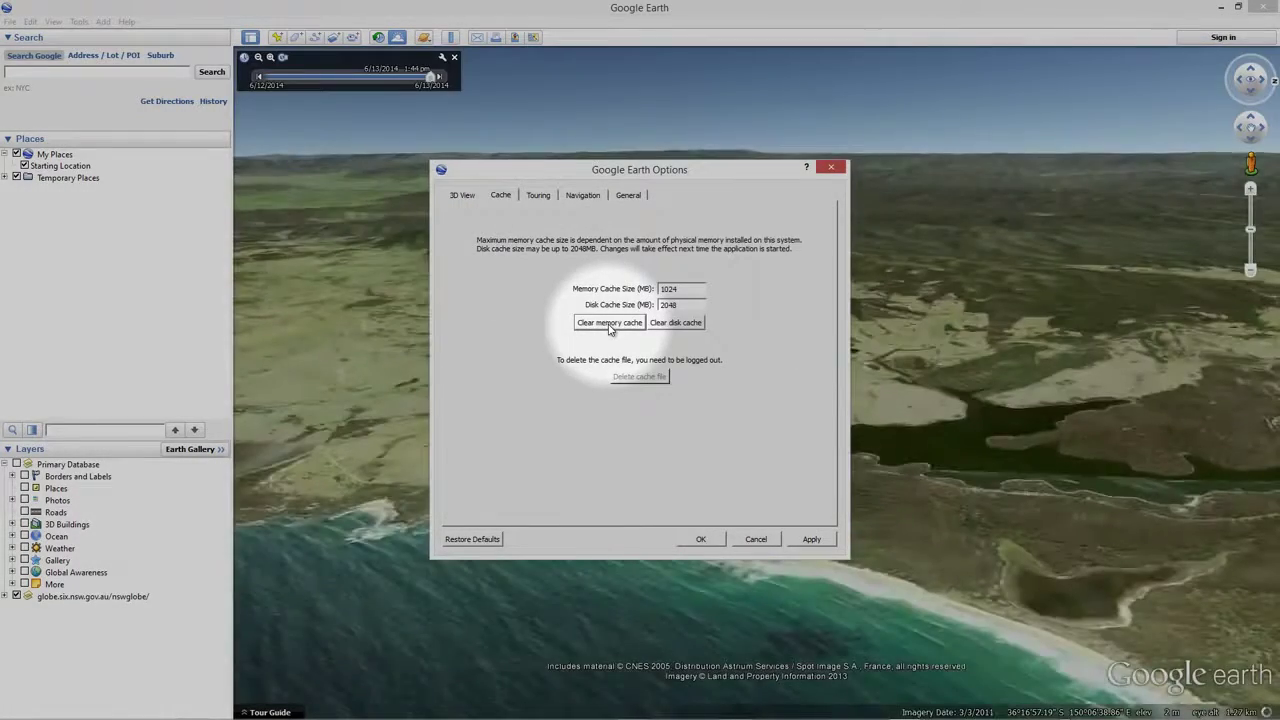
pyautogui.click(680, 324)
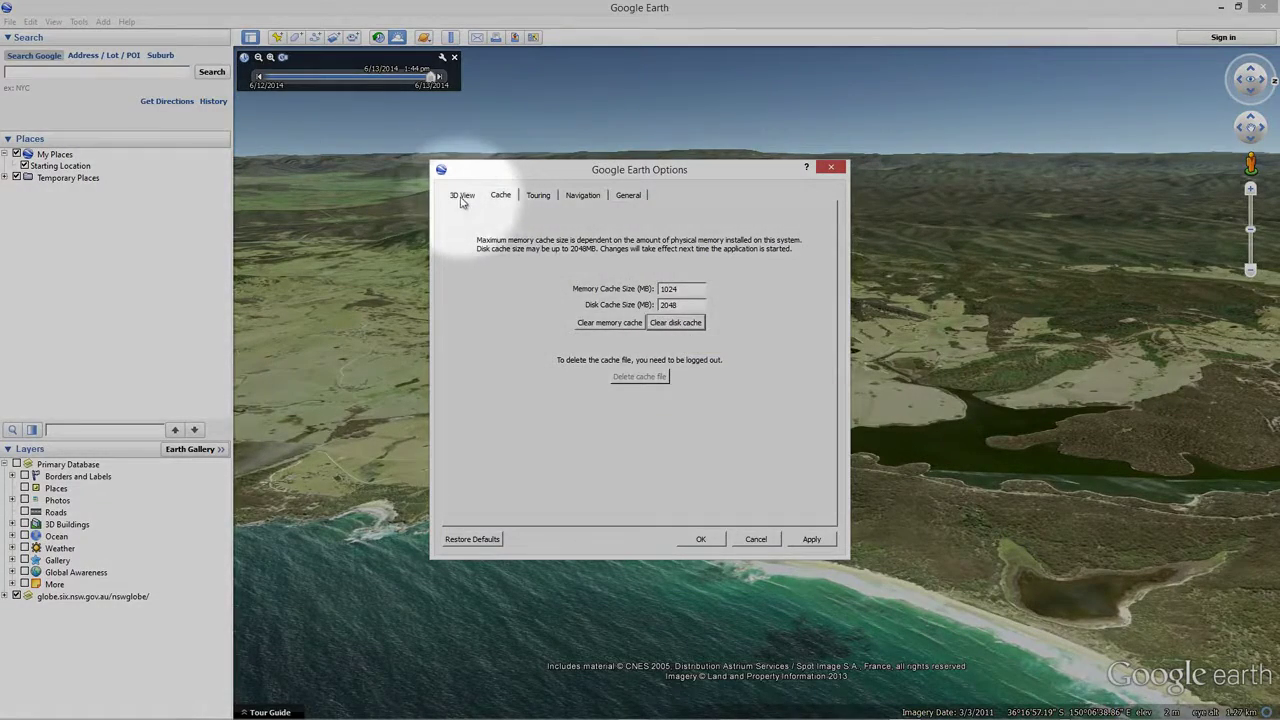
# Set the terrain's elevation exaggeration to 1.8 in the 3D view options and apply it
pyautogui.click(462, 196)
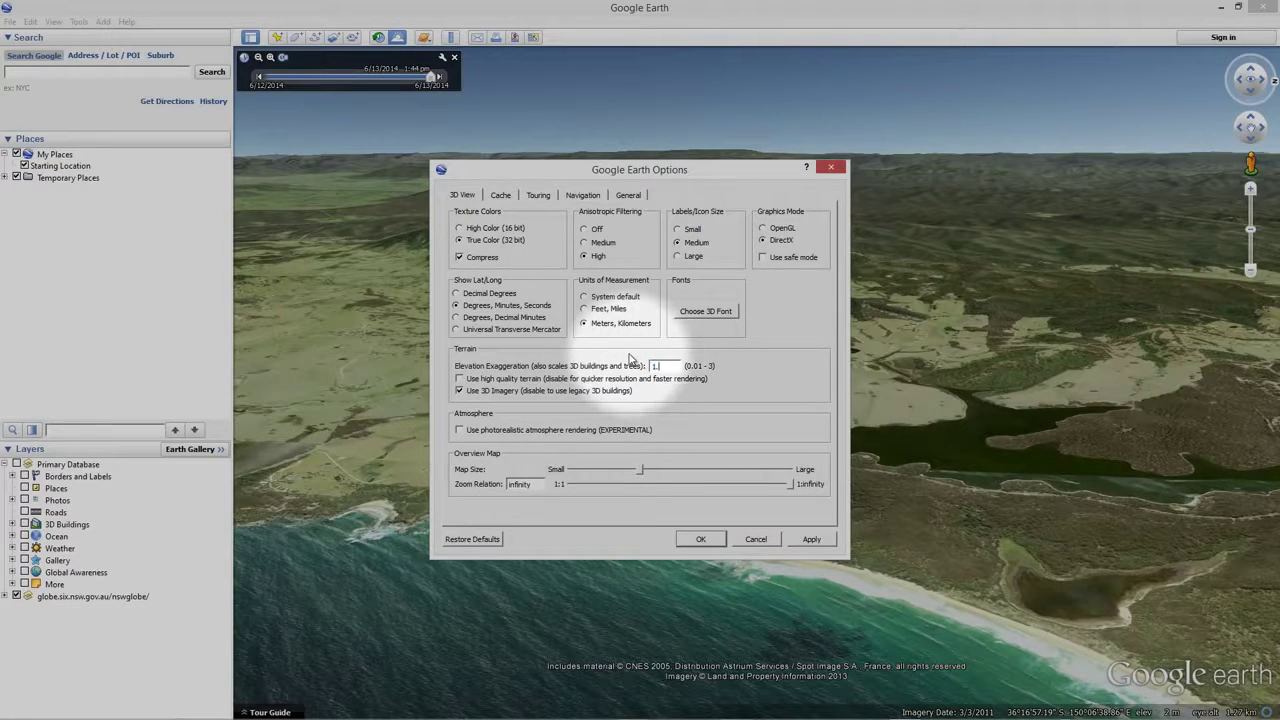
pyautogui.click(810, 539)
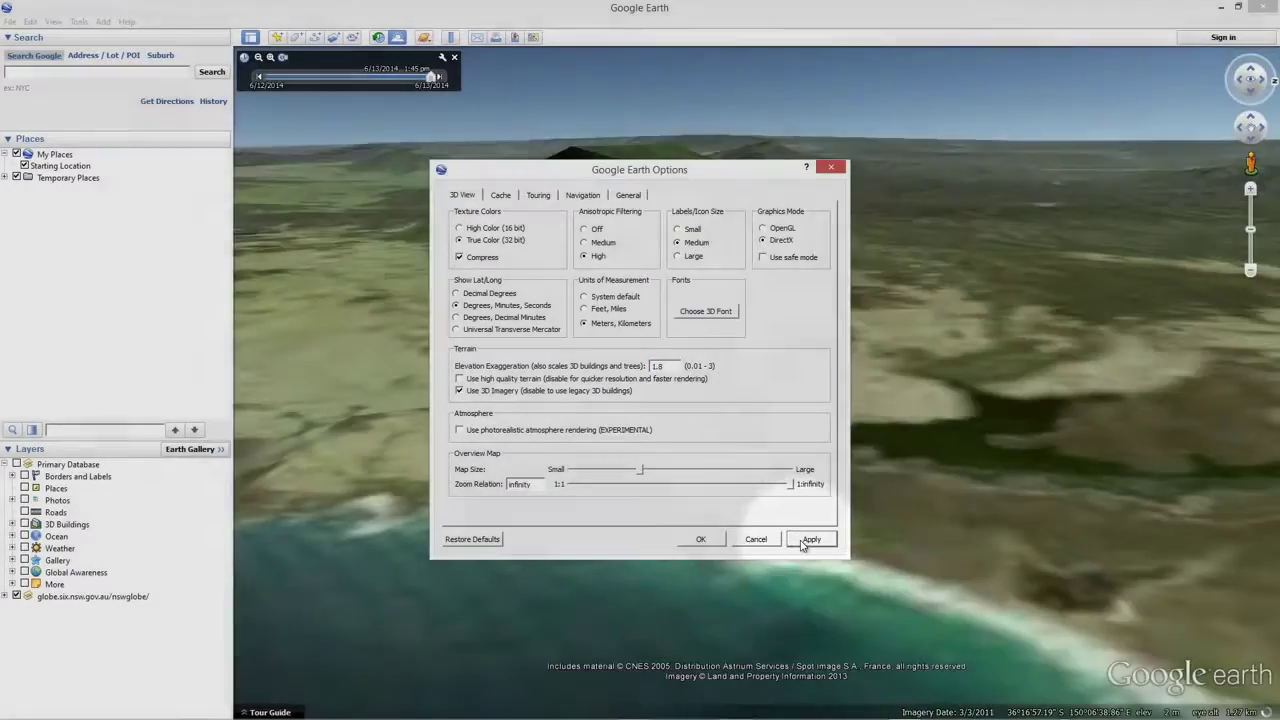
# Accept the changed Google Earth options and close the options dialog
pyautogui.click(714, 539)
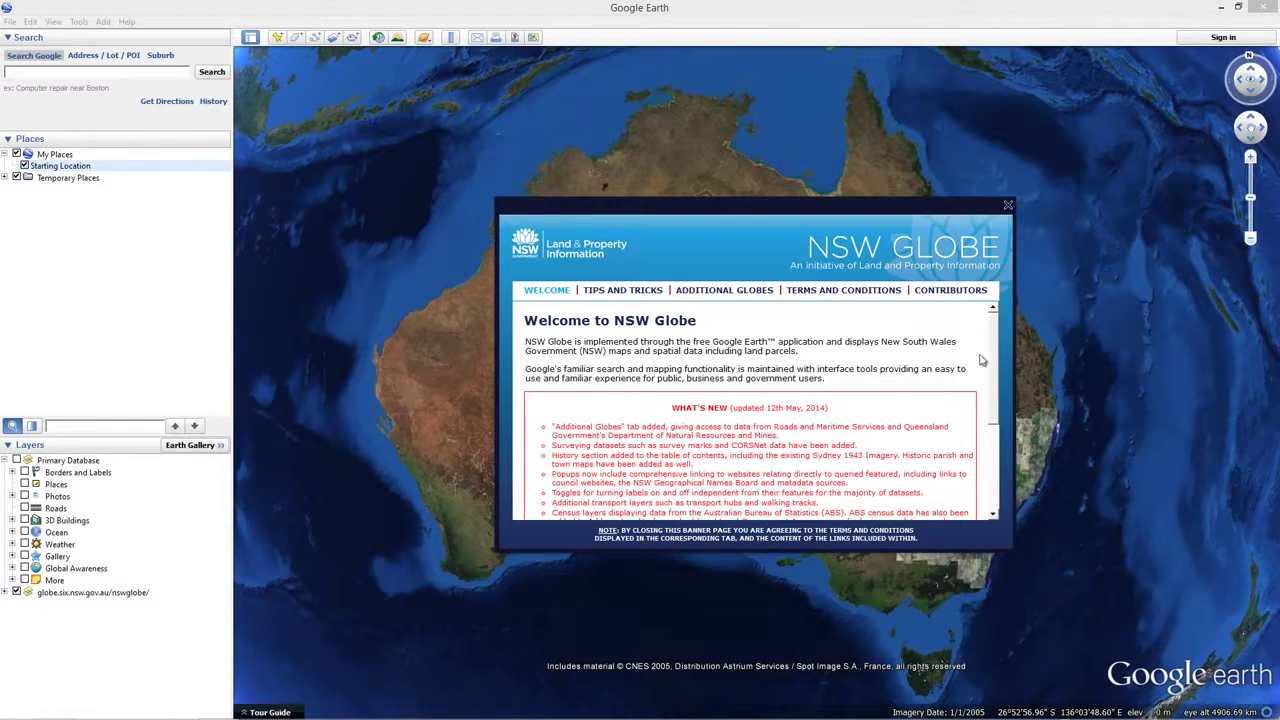
# Read through the NSW Globe banner's Welcome, Tips and Tricks, and Terms and Conditions pages, and close the banner
pyautogui.moveTo(996, 332); pyautogui.dragTo(998, 430)
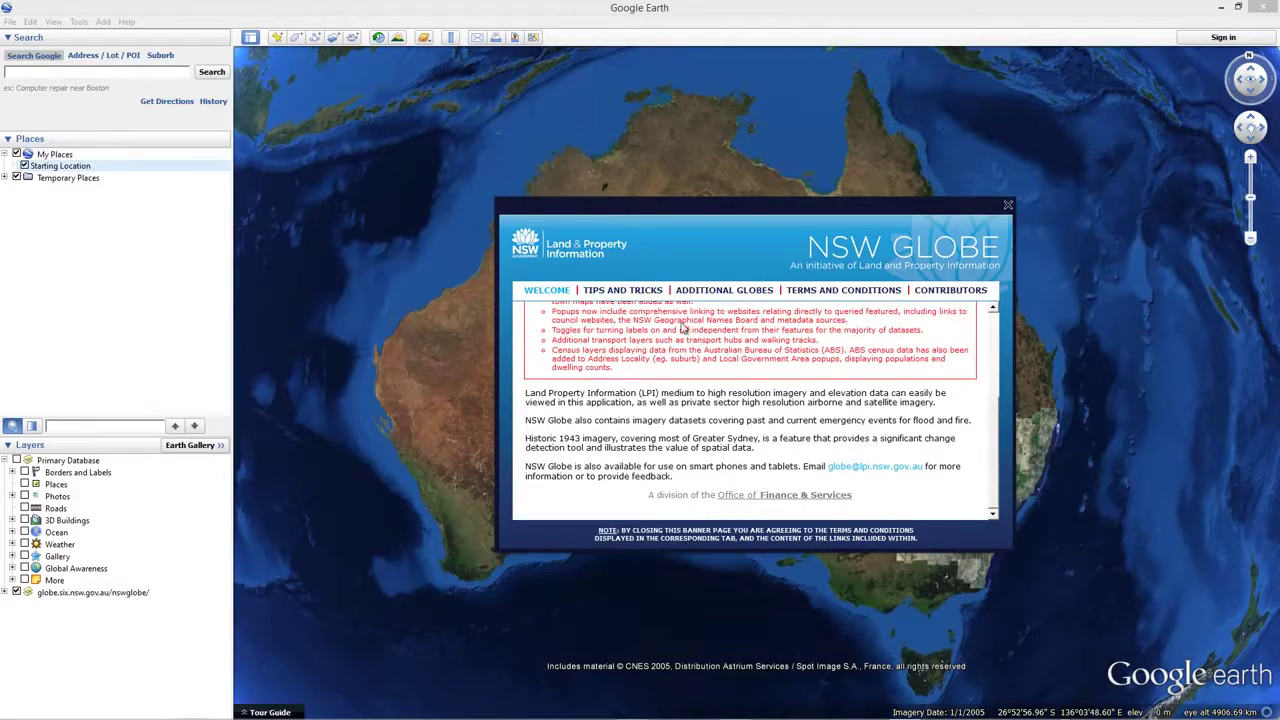
pyautogui.click(648, 295)
pyautogui.moveTo(990, 325); pyautogui.dragTo(991, 513)
pyautogui.click(843, 290)
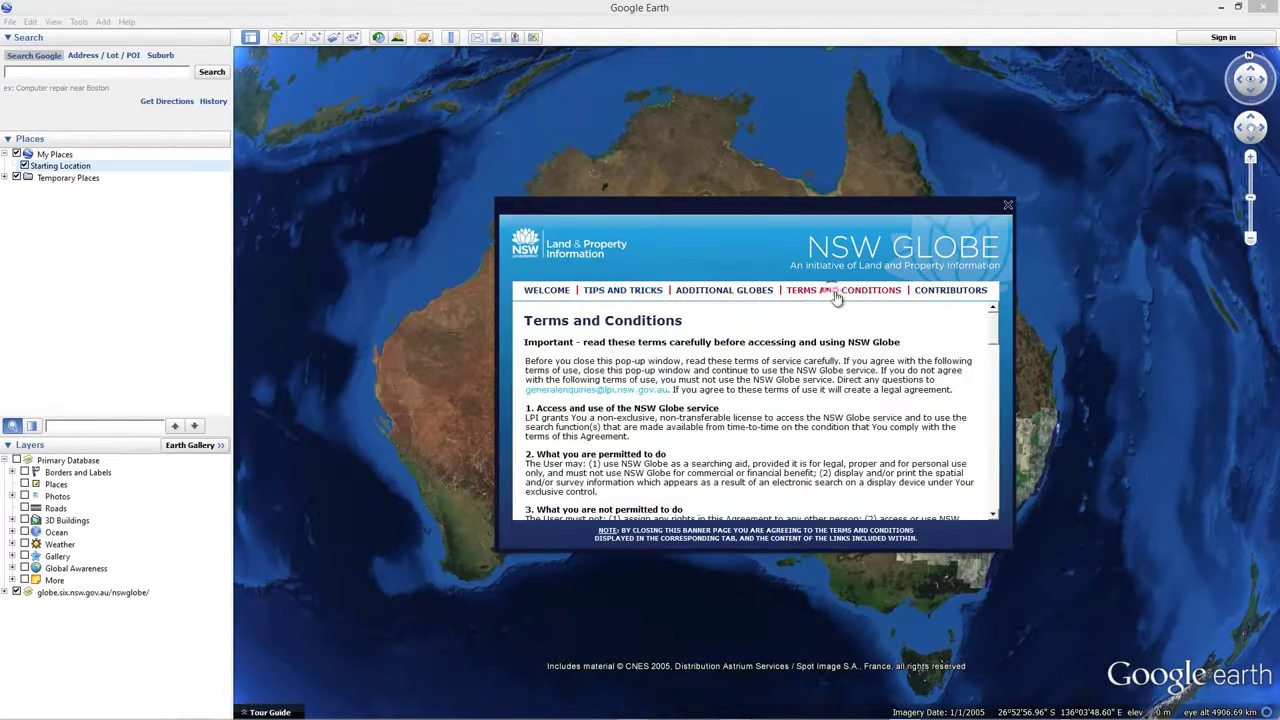
pyautogui.moveTo(994, 322); pyautogui.dragTo(998, 512)
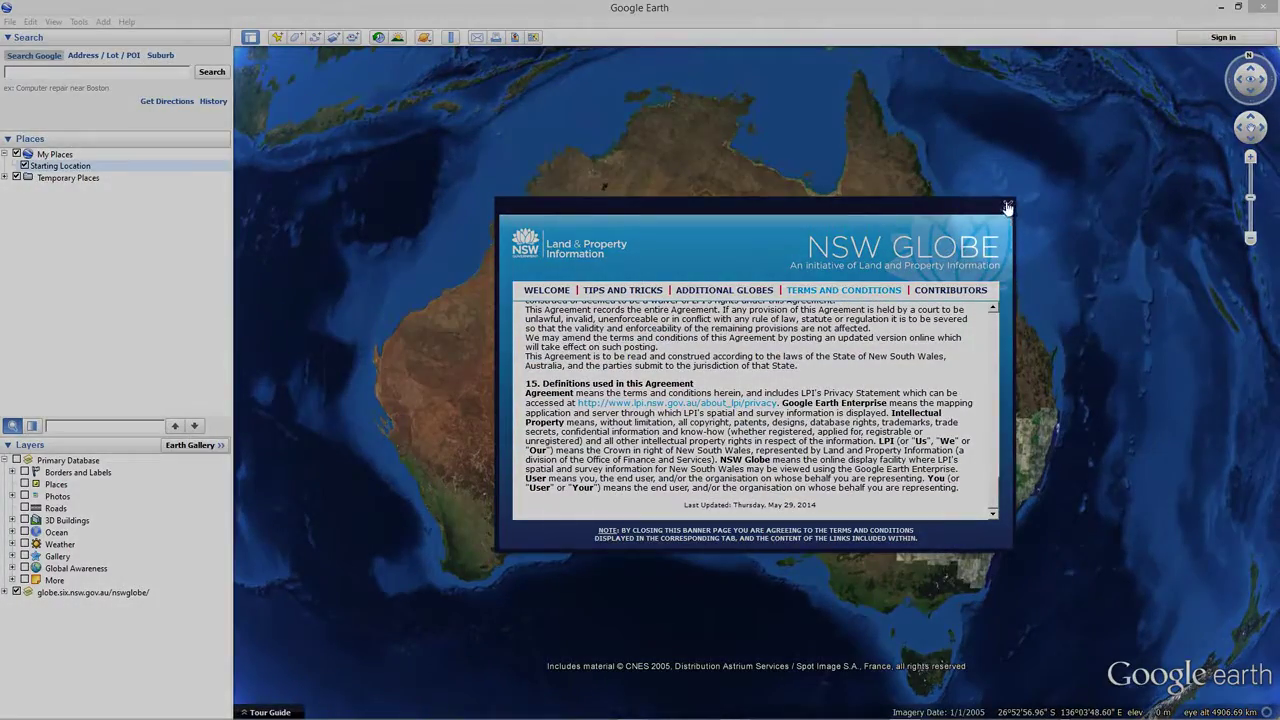
pyautogui.click(1008, 207)
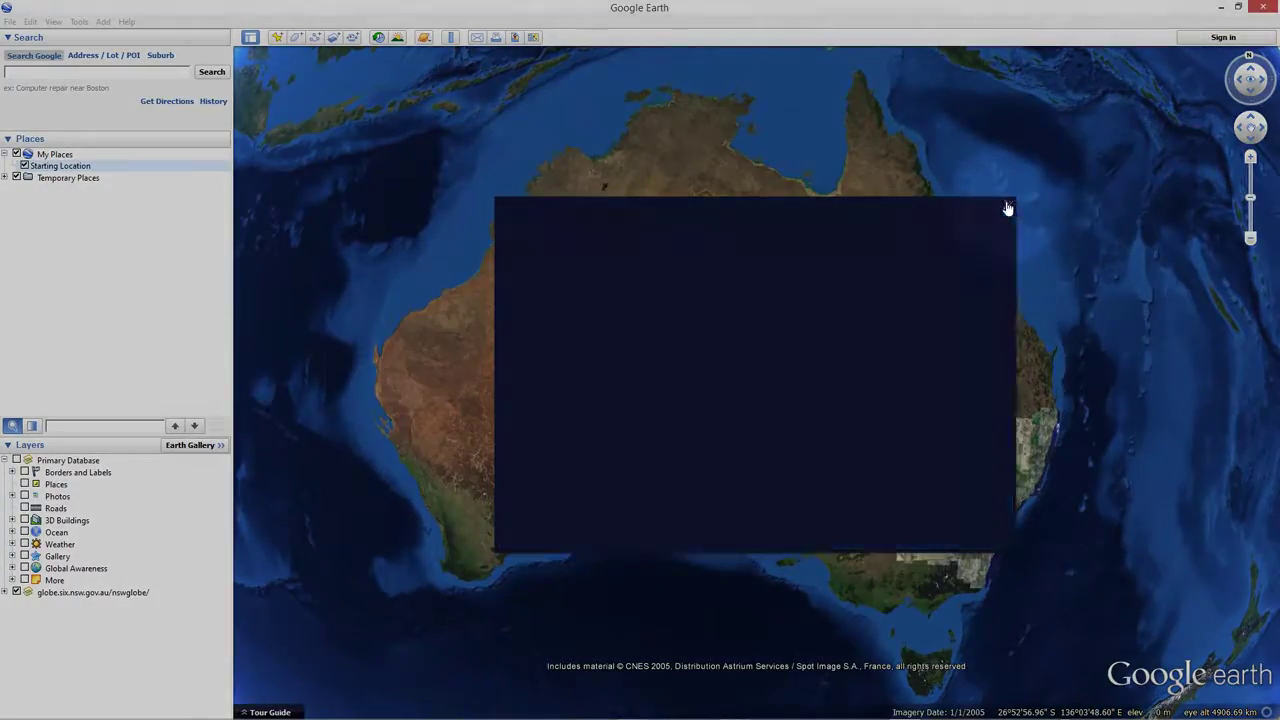
# Expand the globe.six.nsw.gov.au/nswglobe layer group and turn on its Places layer
pyautogui.scroll(2, 930, 485)
pyautogui.scroll(3, 930, 485)
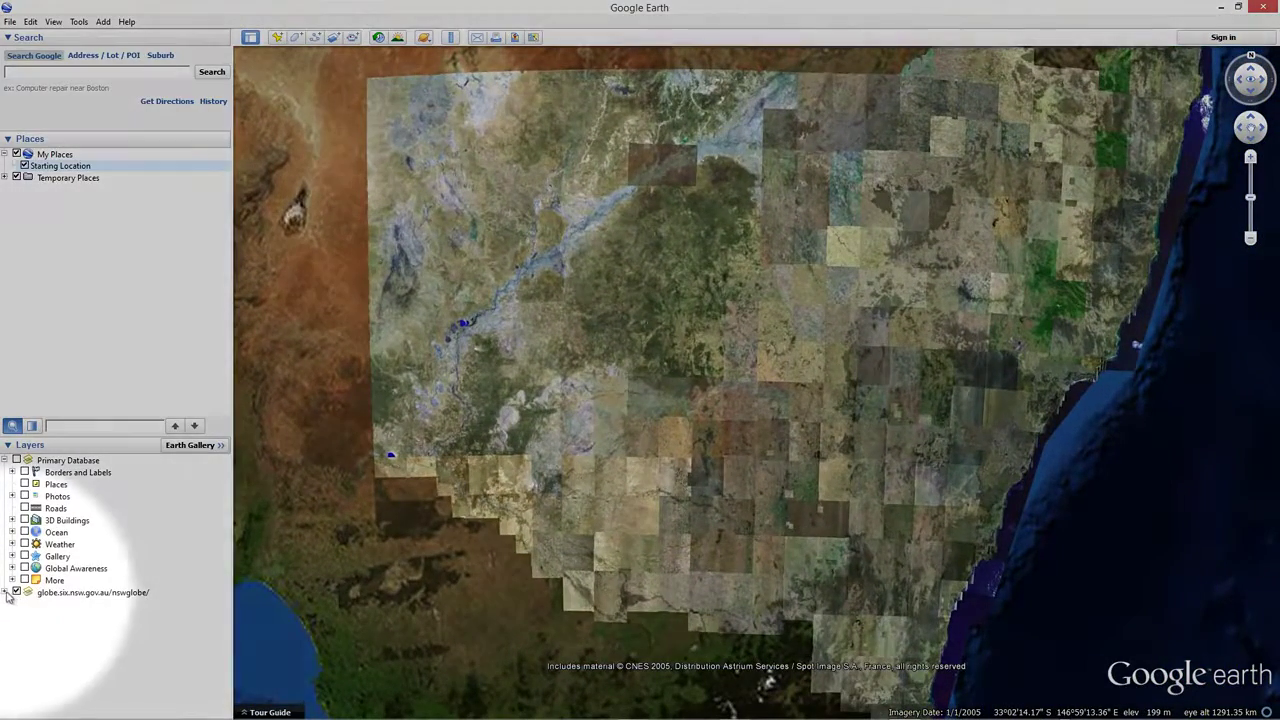
pyautogui.click(6, 592)
pyautogui.scroll(-1, 48, 600)
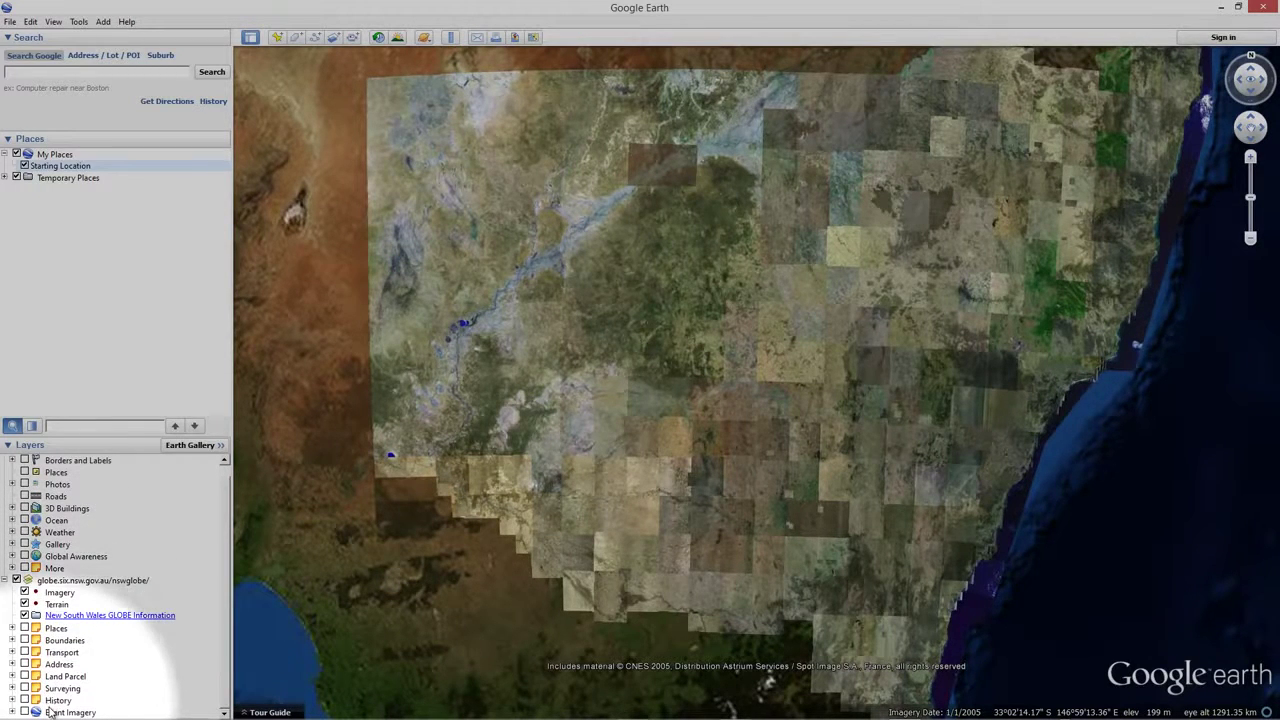
pyautogui.click(25, 628)
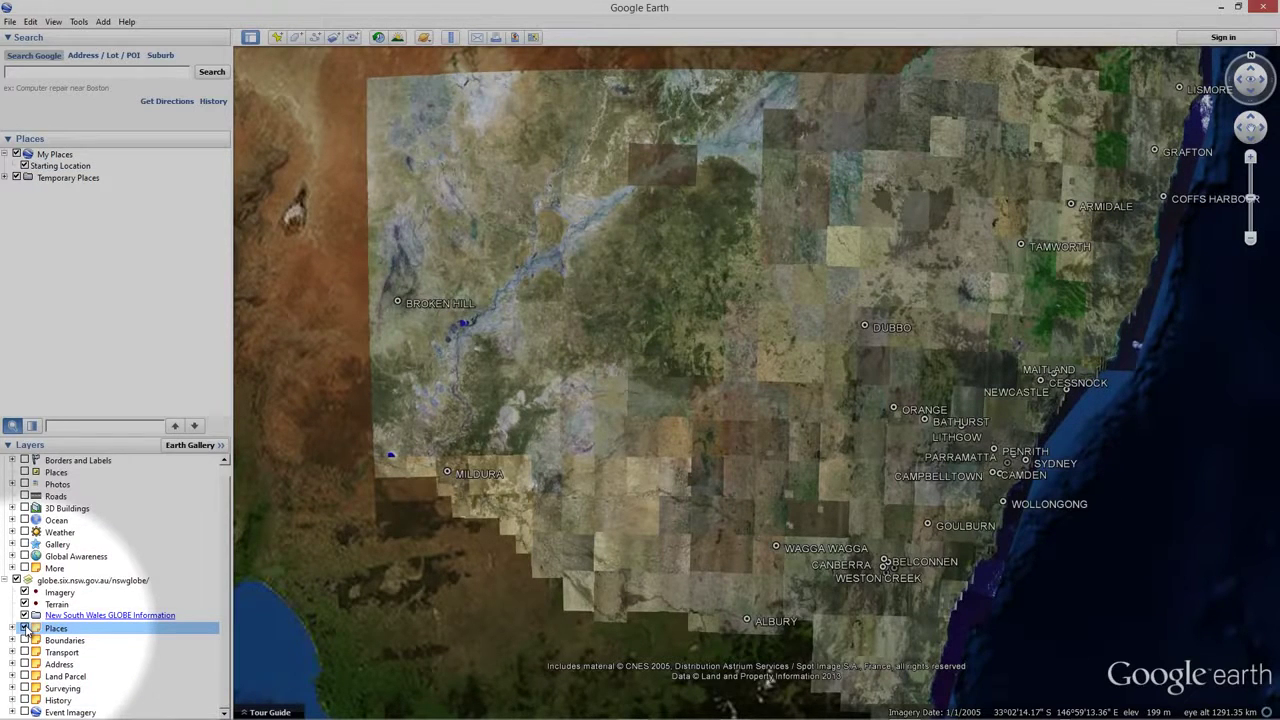
# Expand the NSW Globe Transport group and turn on the Arterial Road and Railway layers
pyautogui.click(12, 652)
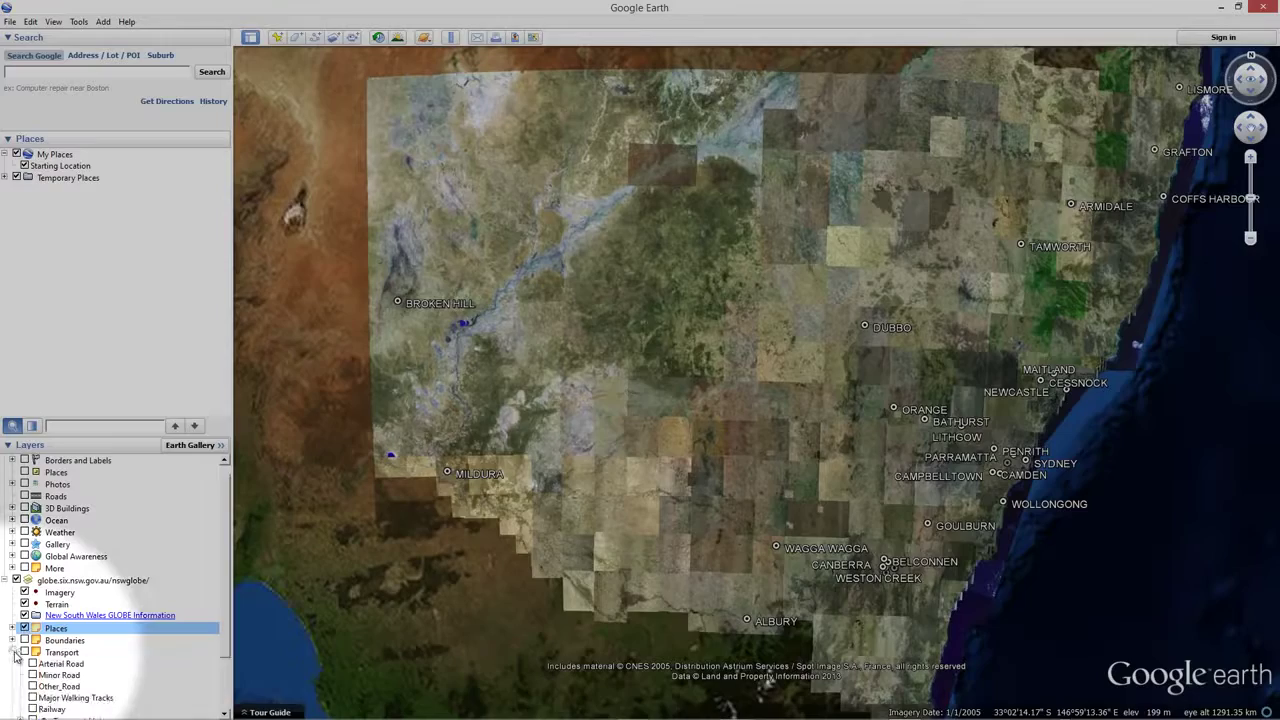
pyautogui.scroll(-1, 20, 652)
pyautogui.scroll(-1, 20, 655)
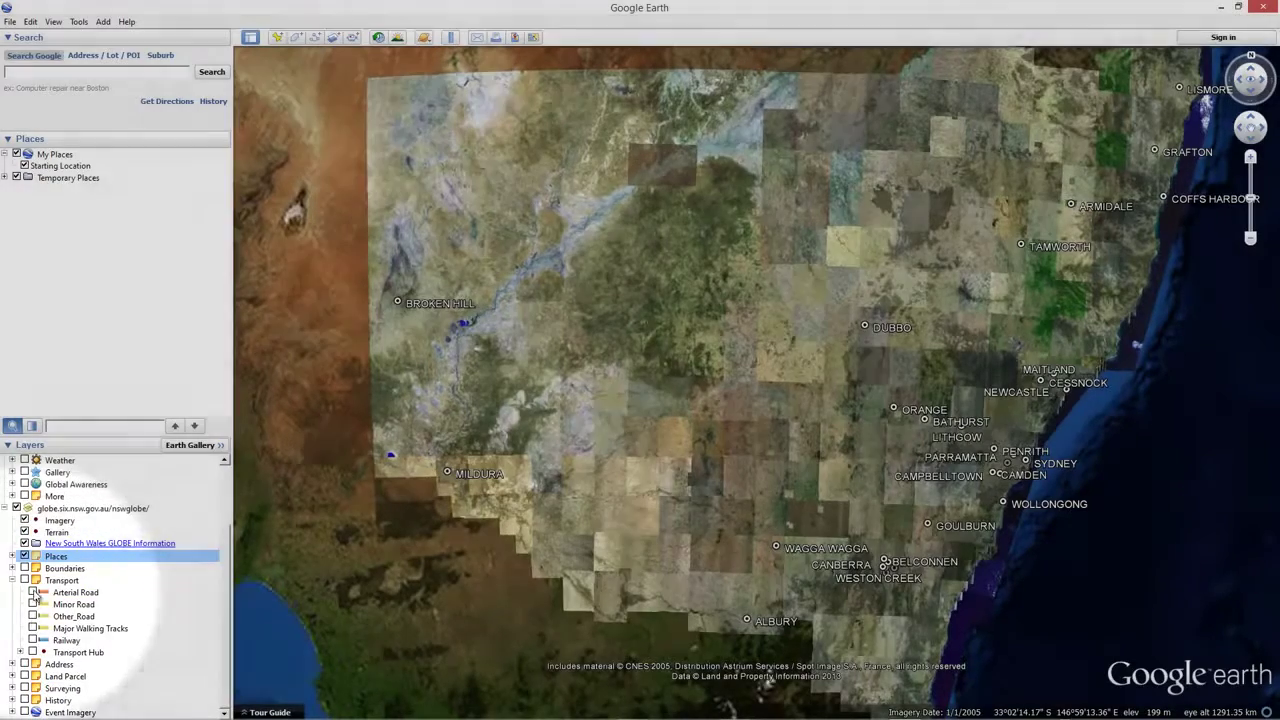
pyautogui.click(33, 592)
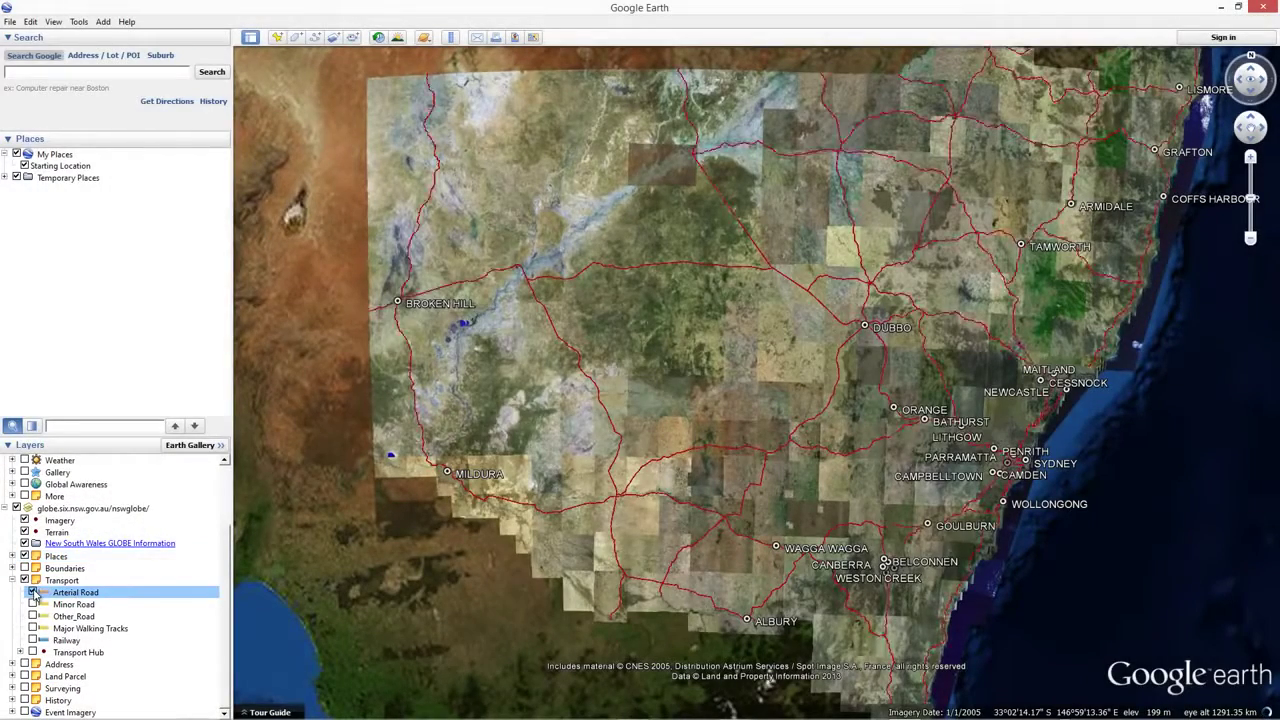
pyautogui.click(33, 640)
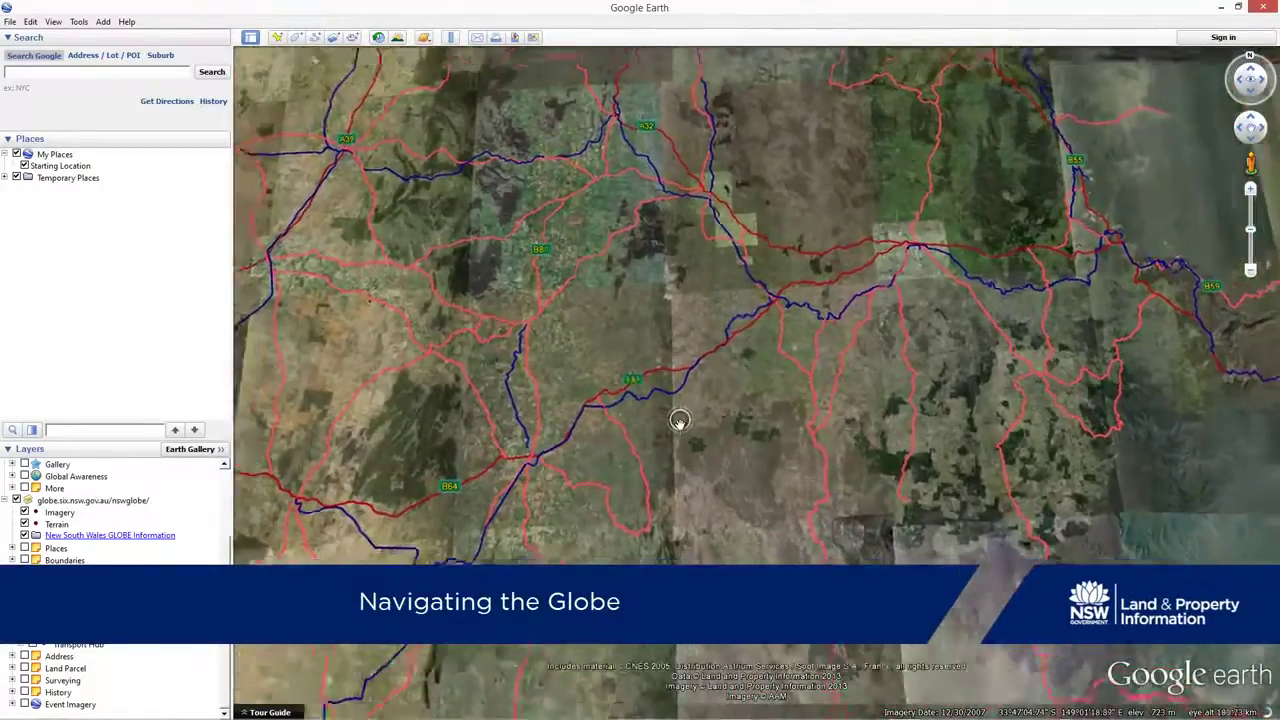
# Pan the globe around the New South Wales road and railway network
pyautogui.moveTo(679, 420); pyautogui.dragTo(829, 418)
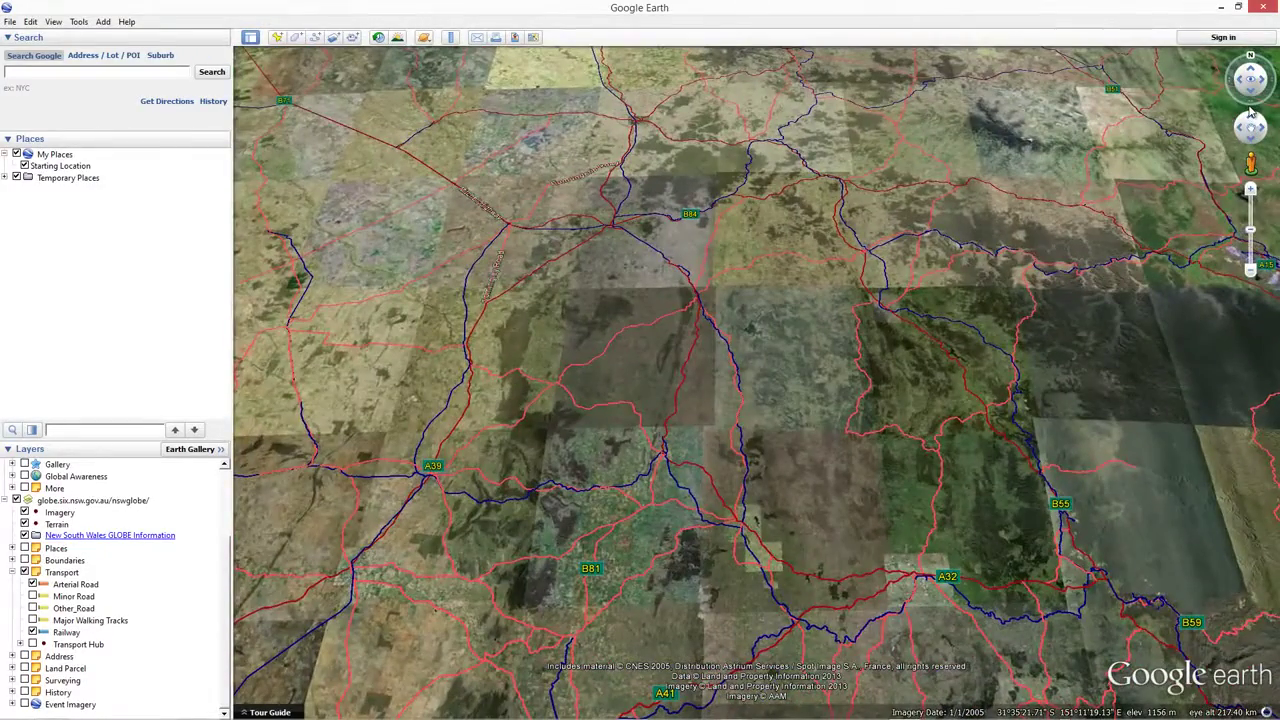
pyautogui.moveTo(1248, 133); pyautogui.dragTo(1254, 138)
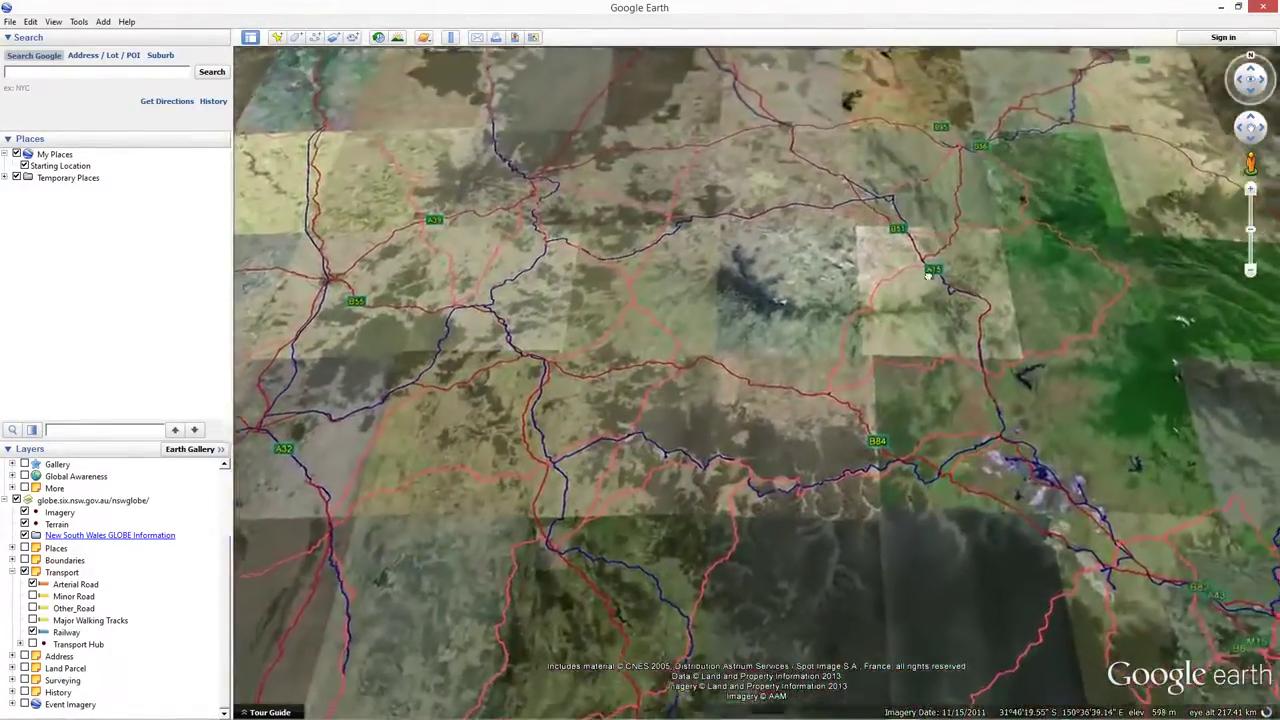
pyautogui.moveTo(928, 276); pyautogui.dragTo(900, 234)
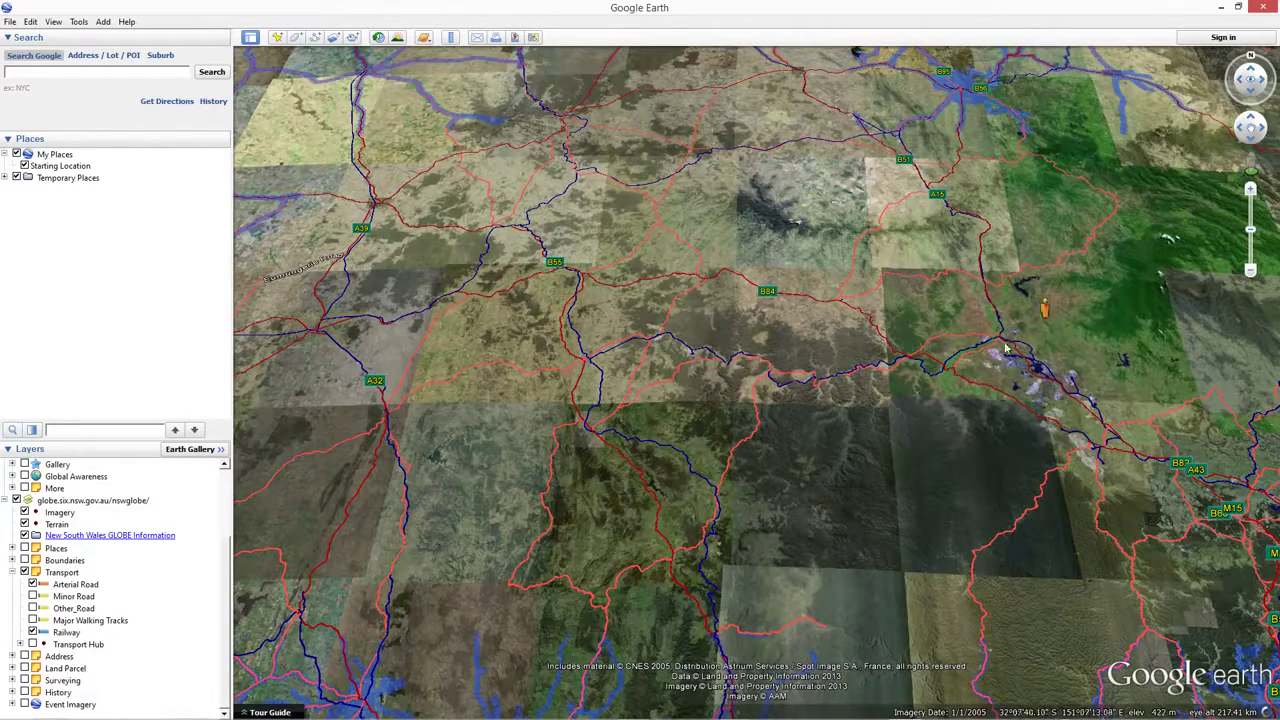
# Enter Street View on the Castlereagh Hwy and exit back to the aerial view
pyautogui.moveTo(1005, 345); pyautogui.dragTo(674, 552)
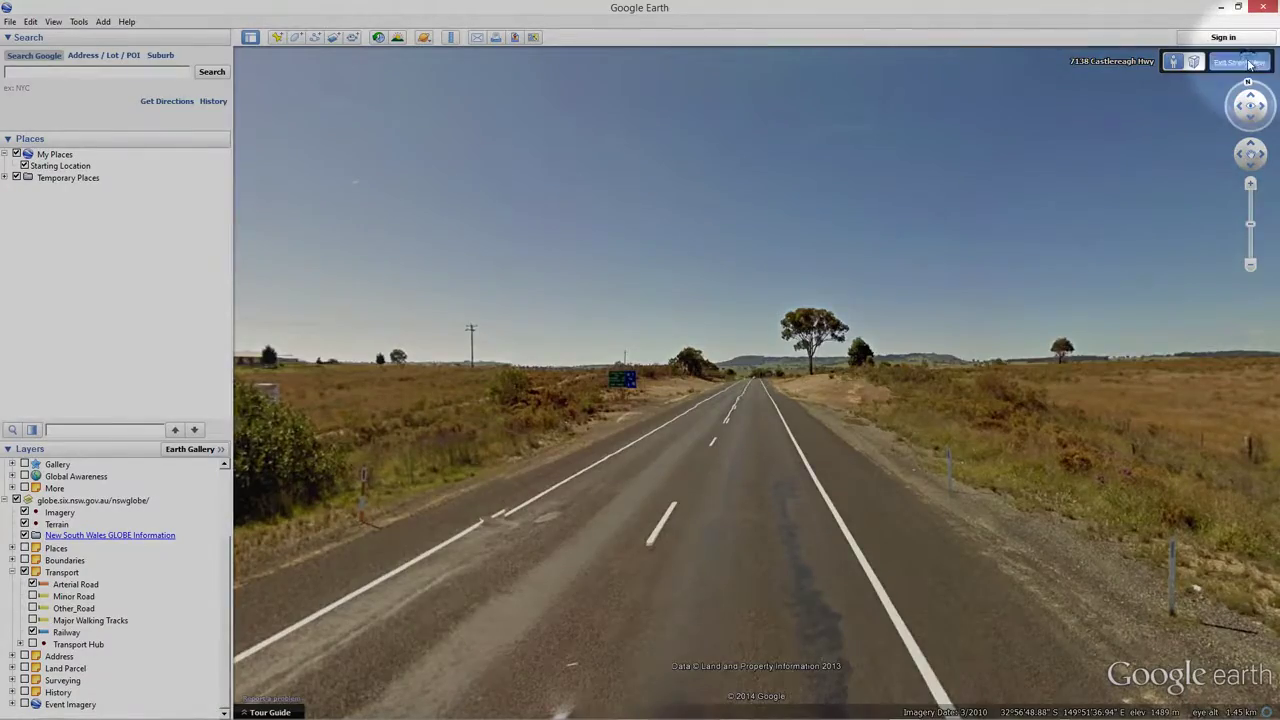
pyautogui.click(1240, 63)
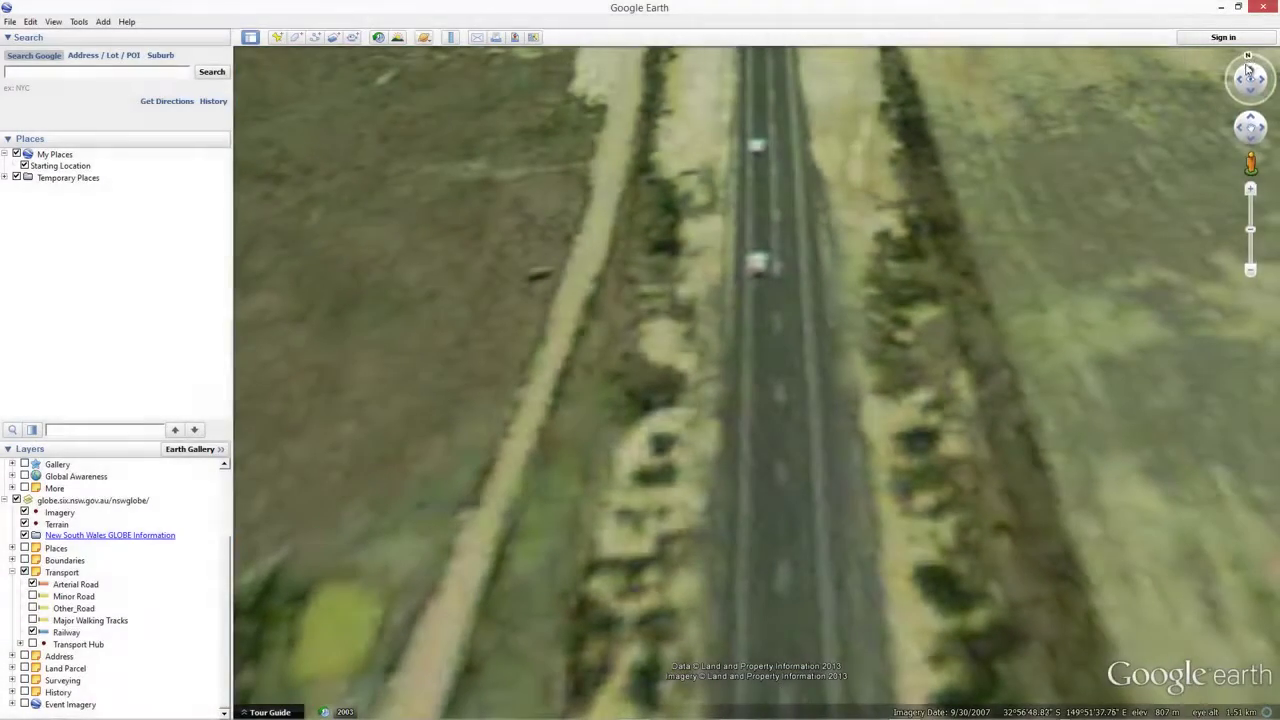
# Zoom in and out over the B55 road to examine the surrounding farmland and road junction
pyautogui.moveTo(1248, 219); pyautogui.dragTo(1250, 270)
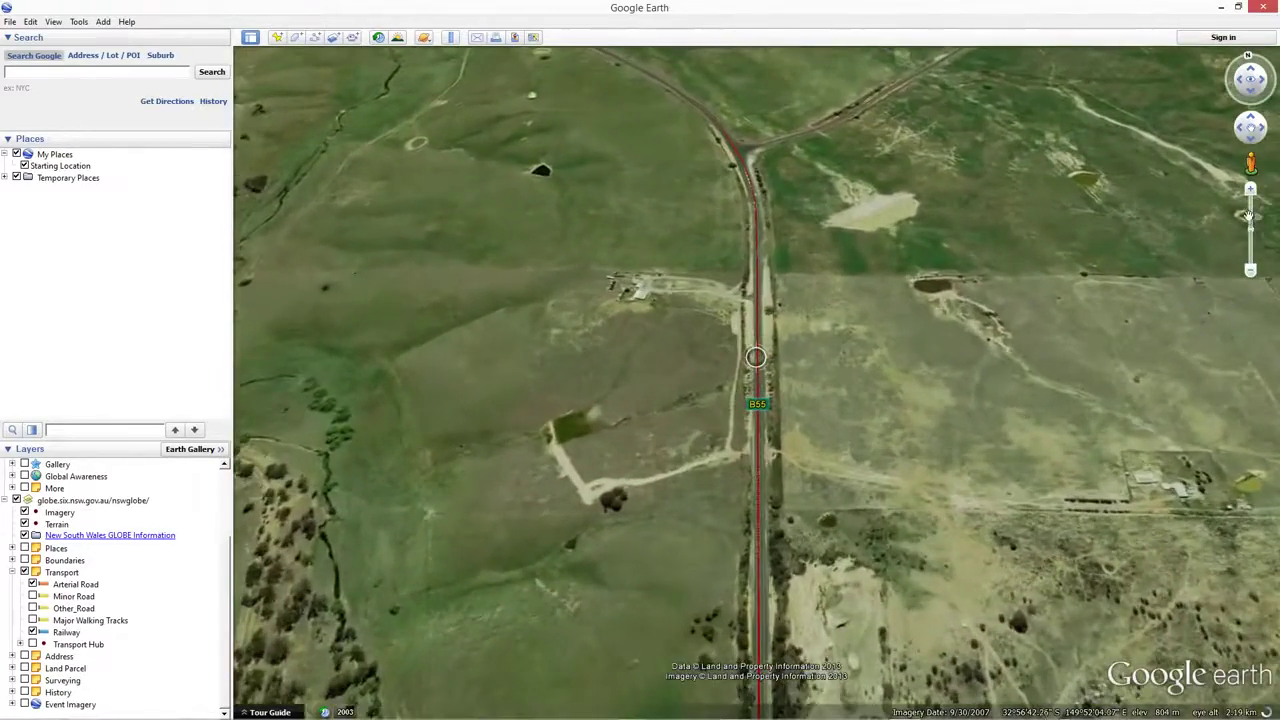
pyautogui.click(1250, 197)
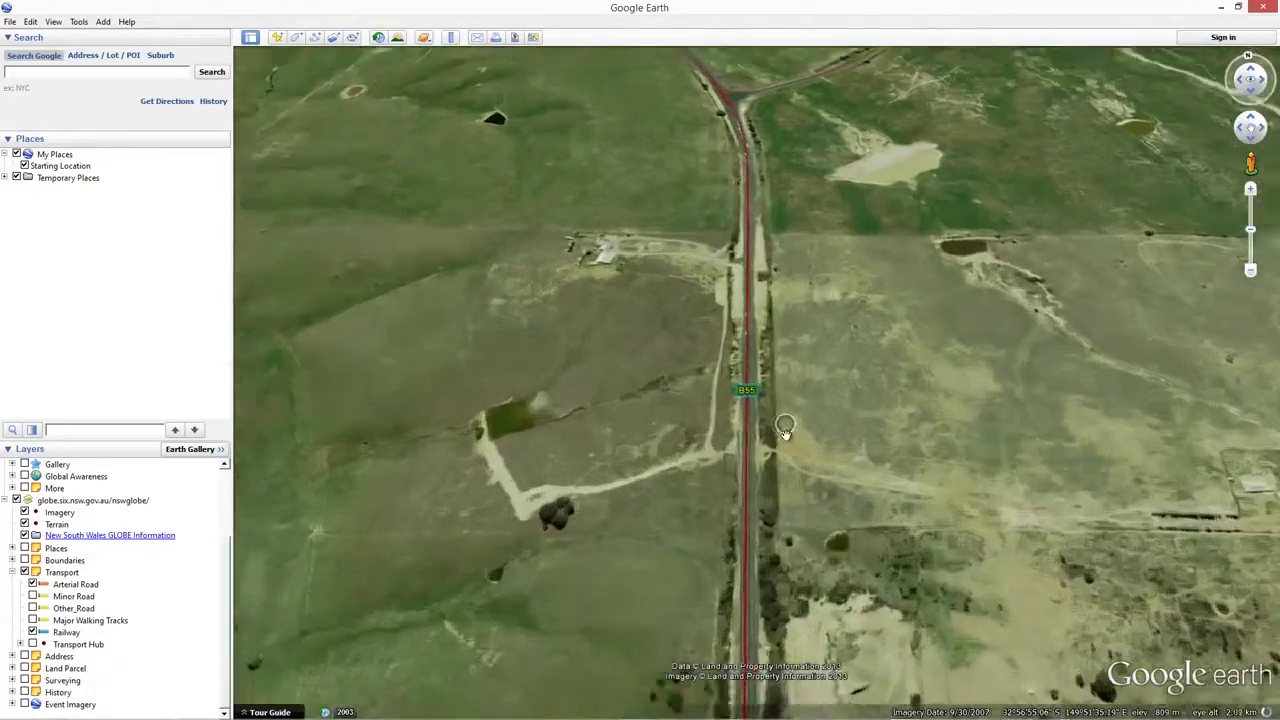
pyautogui.scroll(-5, 786, 430)
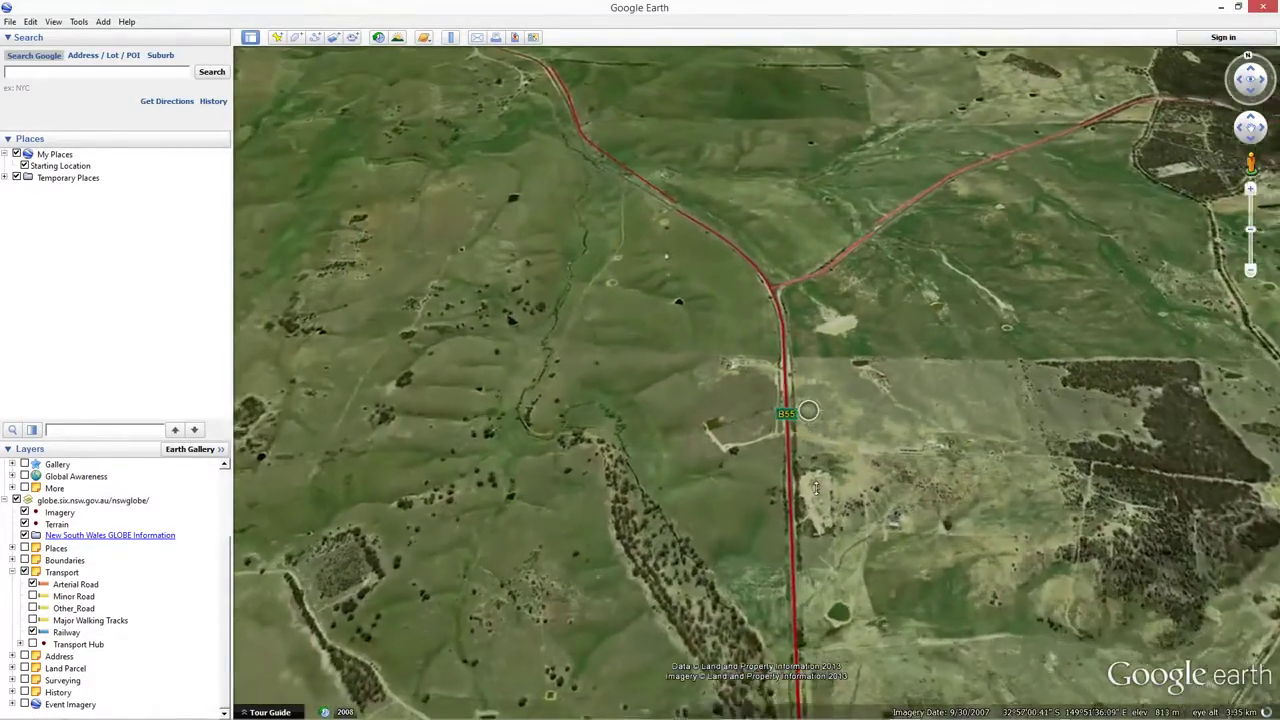
pyautogui.moveTo(815, 488); pyautogui.dragTo(840, 298, button='right')
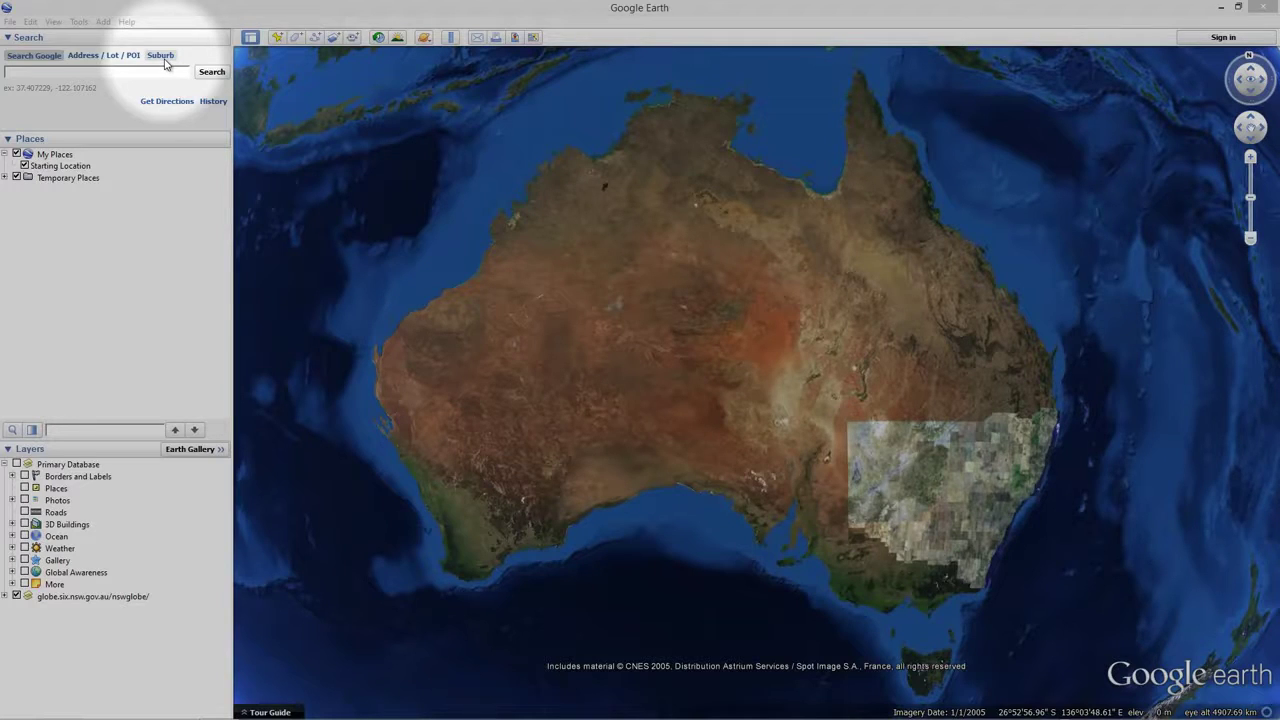
# Search by Address / Lot / POI for the sample street address in Sydney
pyautogui.click(104, 55)
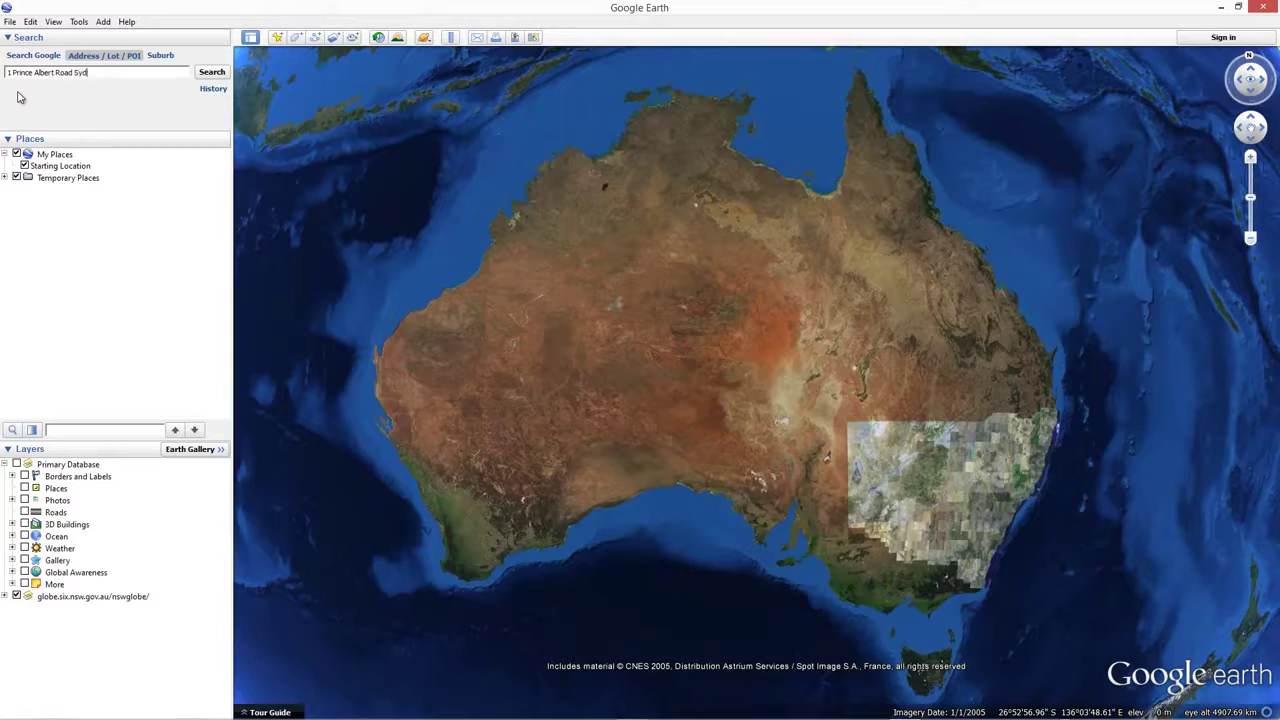
pyautogui.click(209, 74)
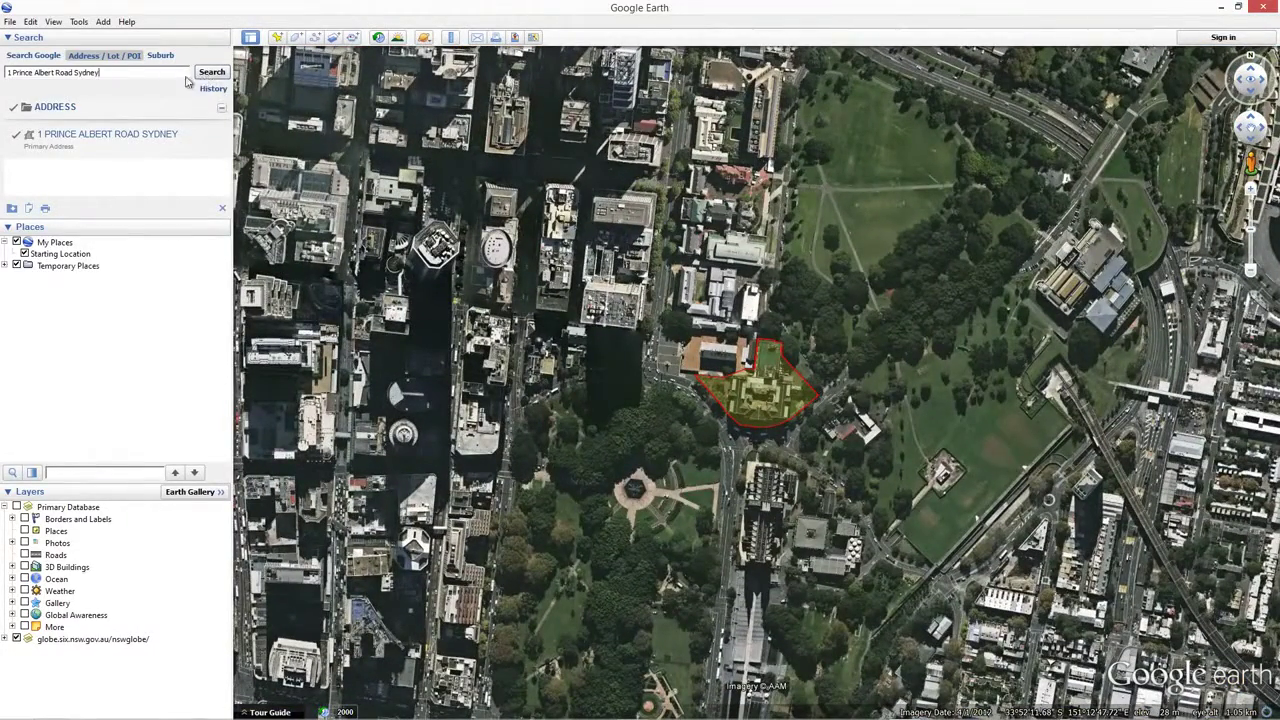
# Replace the address query with the lot reference 3/DP333 and search for that land parcel
pyautogui.moveTo(136, 73); pyautogui.dragTo(37, 73)
pyautogui.press('BackSpace')
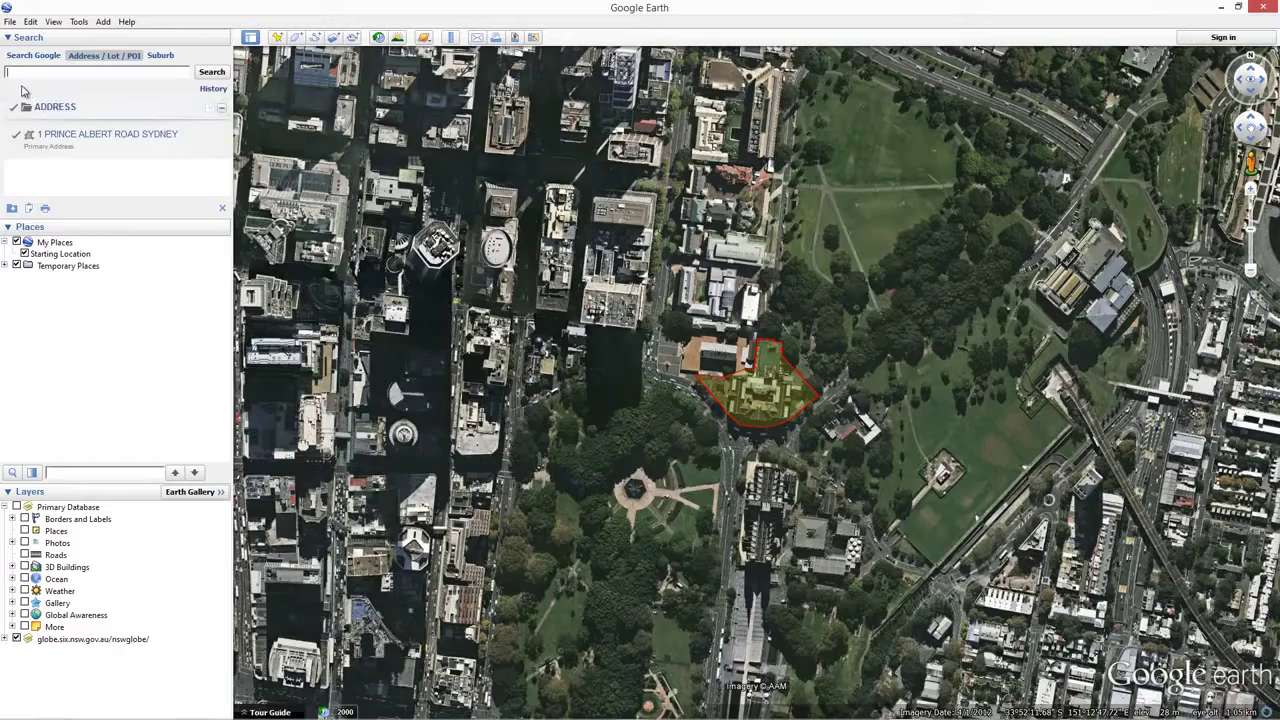
pyautogui.write('3/DP333')
pyautogui.click(211, 74)
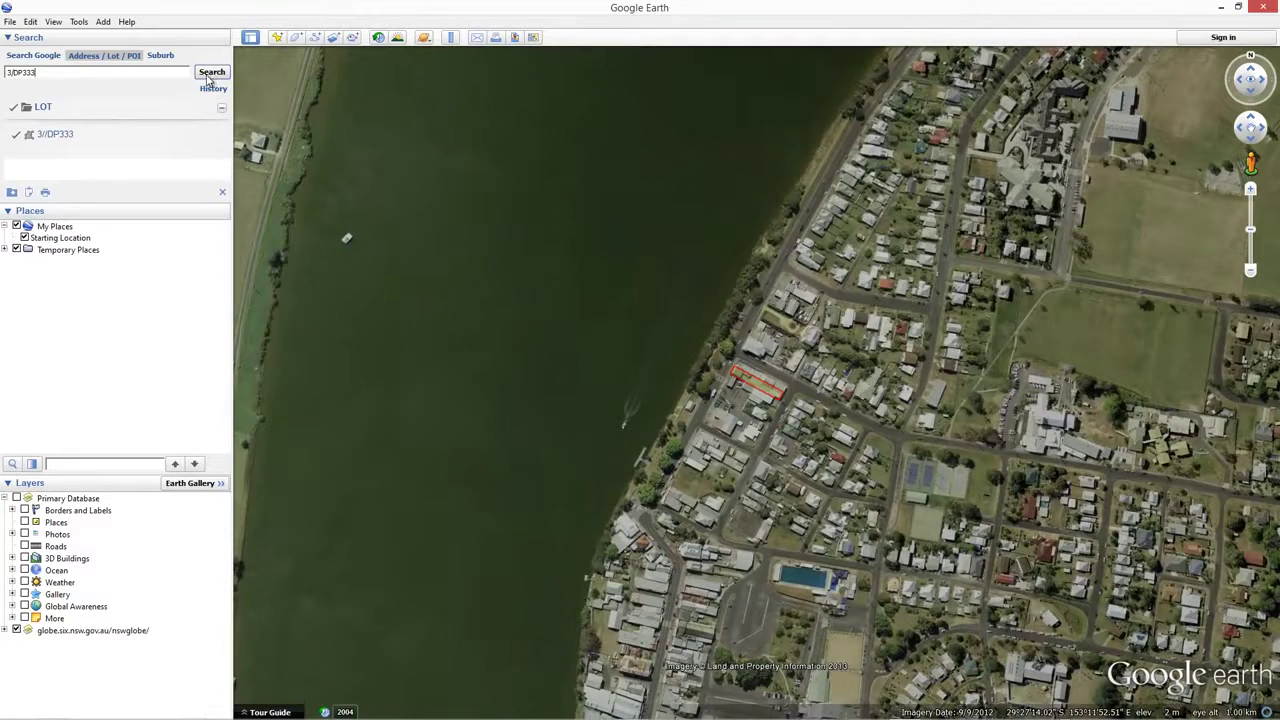
# Search the points of interest for "Blue Mountains" in place of the lot reference
pyautogui.press('BackSpace')
pyautogui.click(211, 73)
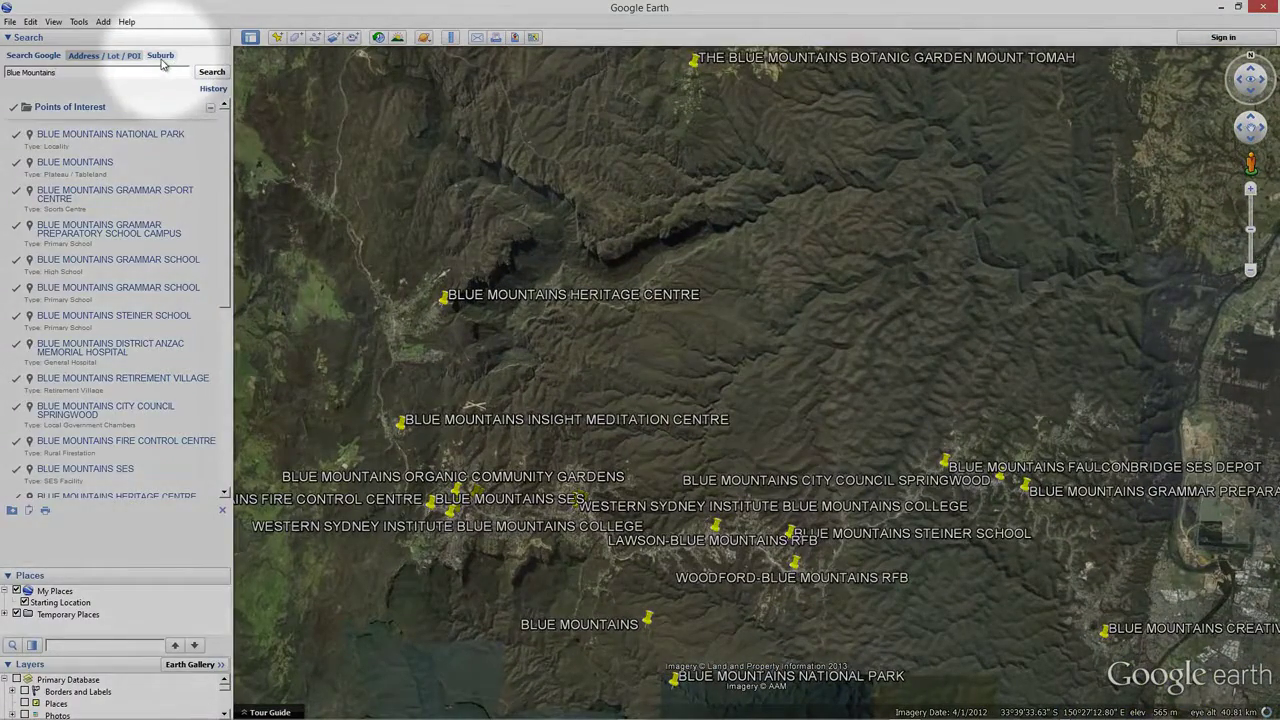
# Switch to the Suburb search and look up "Tamworth"
pyautogui.click(160, 55)
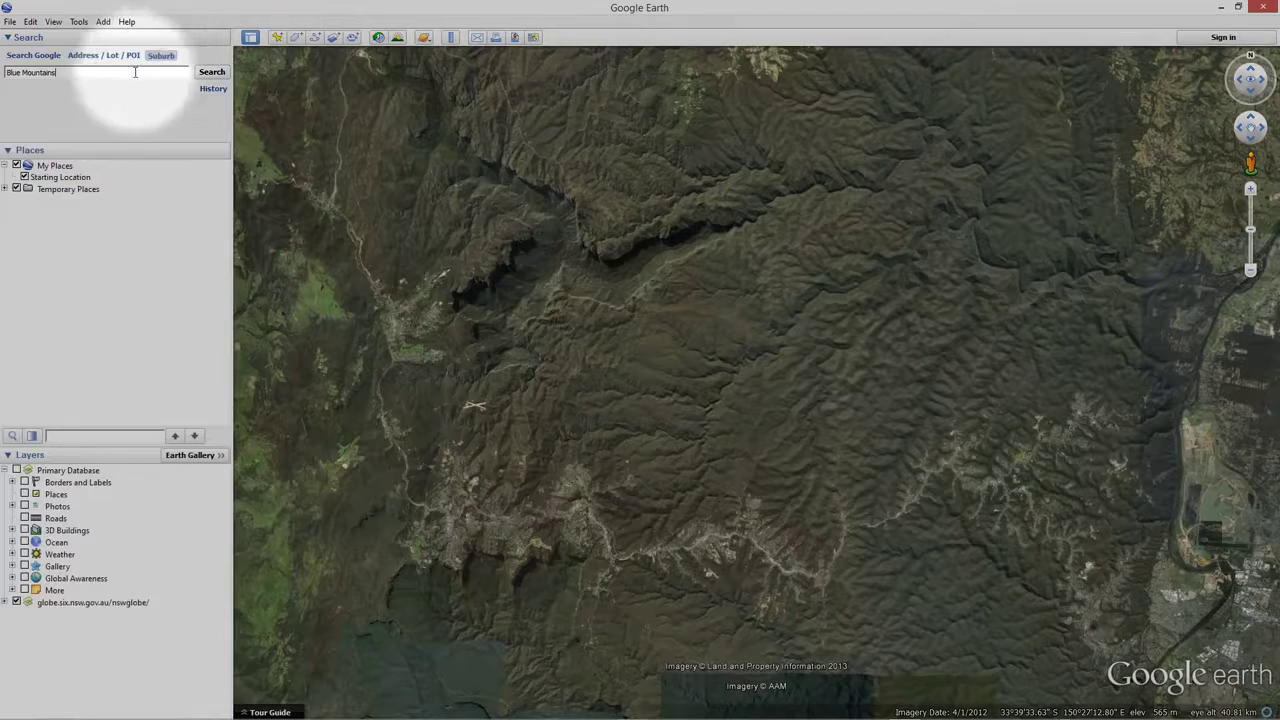
pyautogui.moveTo(135, 72); pyautogui.dragTo(6, 73)
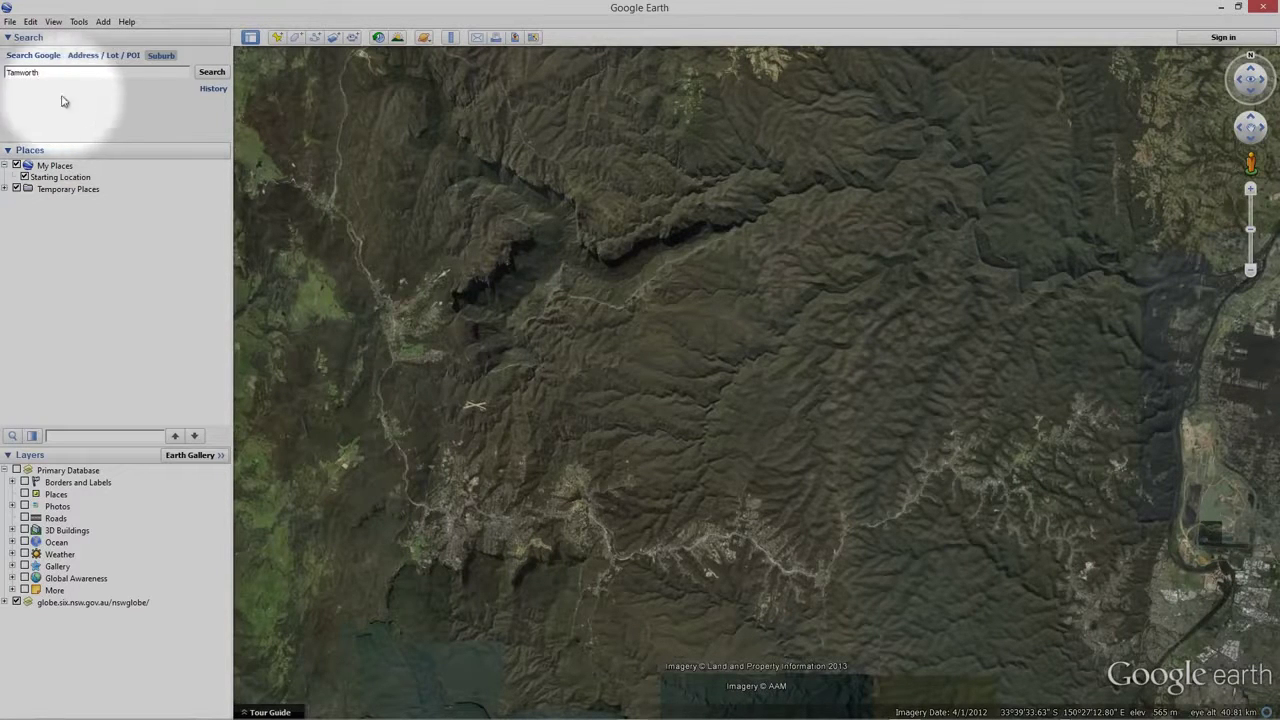
pyautogui.click(212, 74)
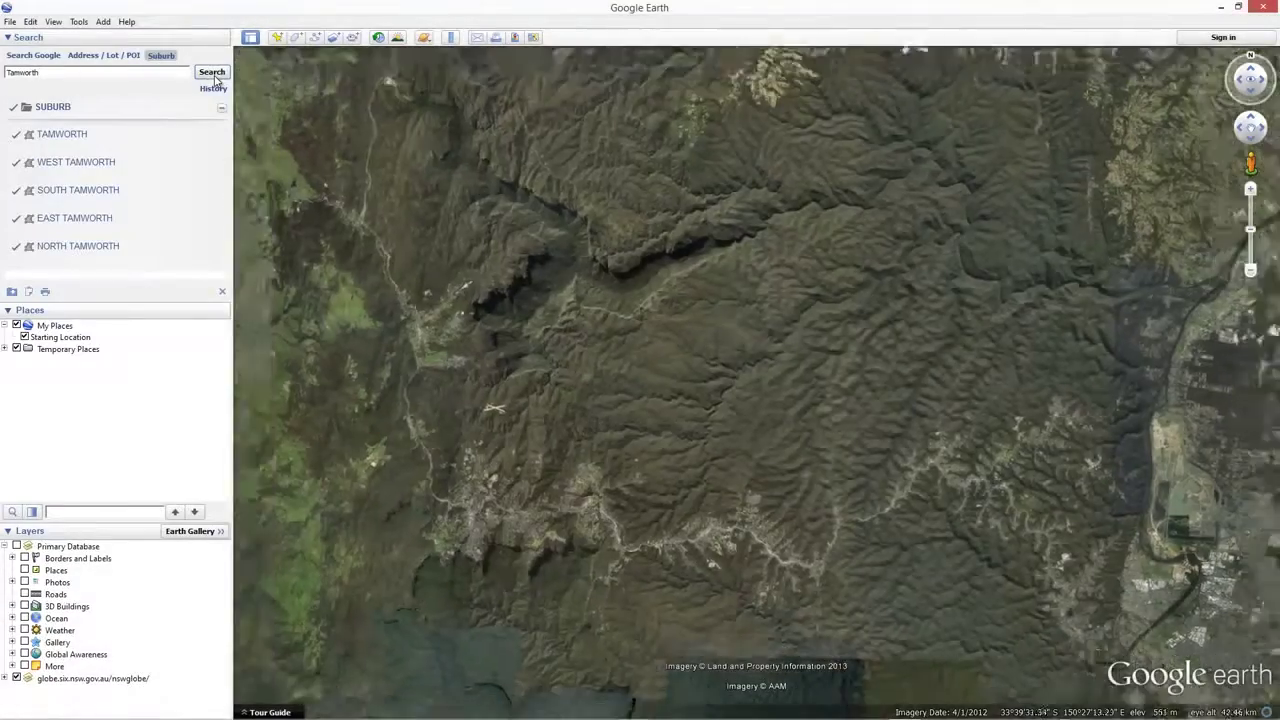